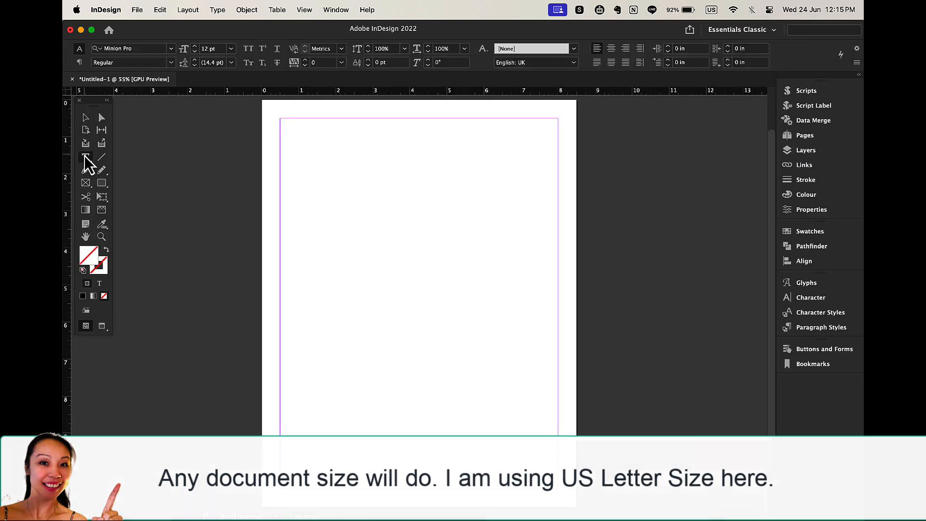
Create a text frame about 4.42 by 0.82 in at the page's upper-left margin corner containing "DAILY PLANNER".
click(86, 156)
drag(281, 119, 444, 149)
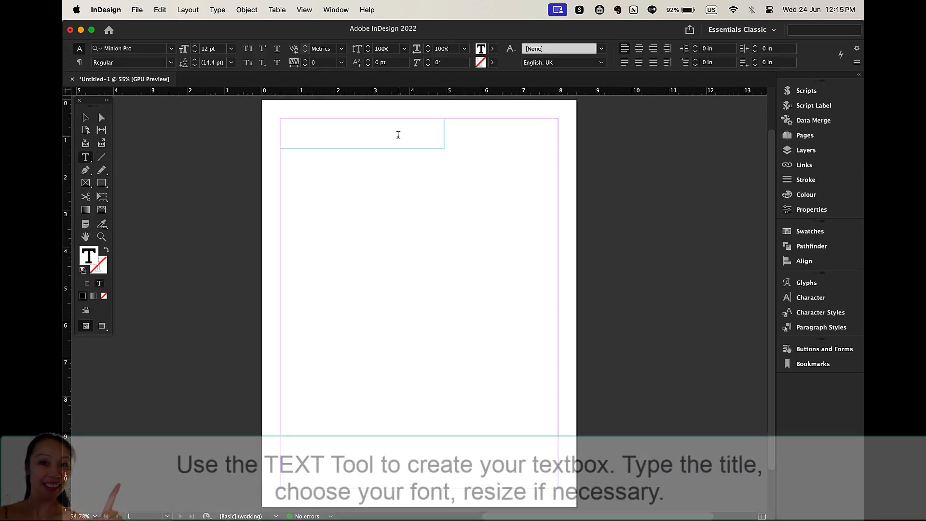
text(DAILY PLANNER)
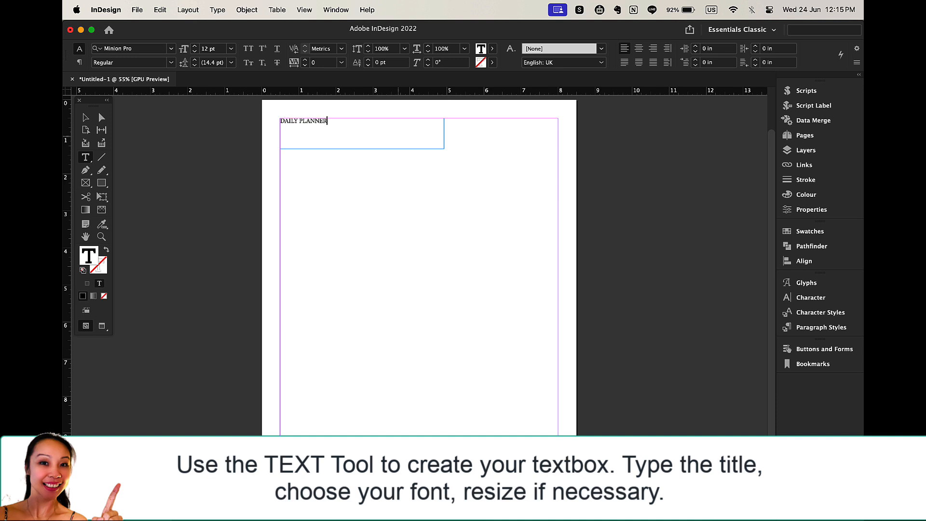
Set the whole title's tracking to 80 and its font size to 24 pt.
key(super+a)
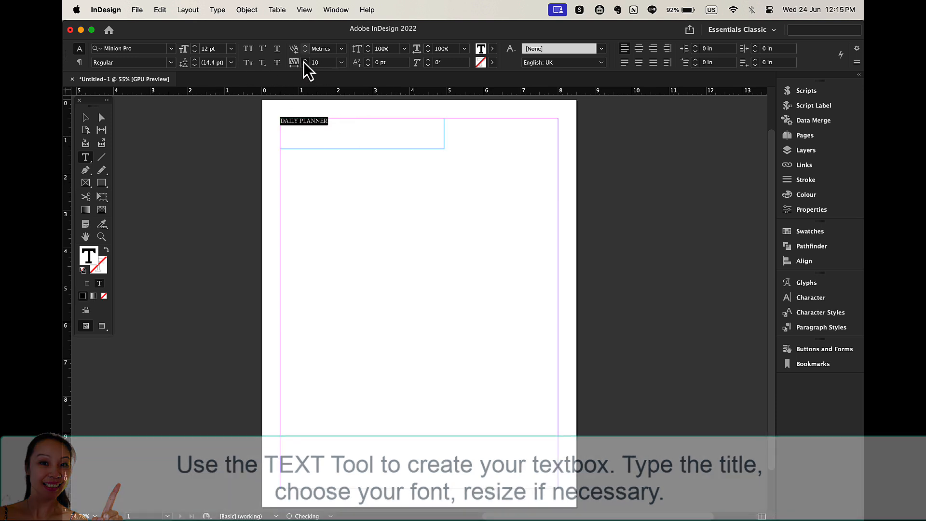
click(304, 60)
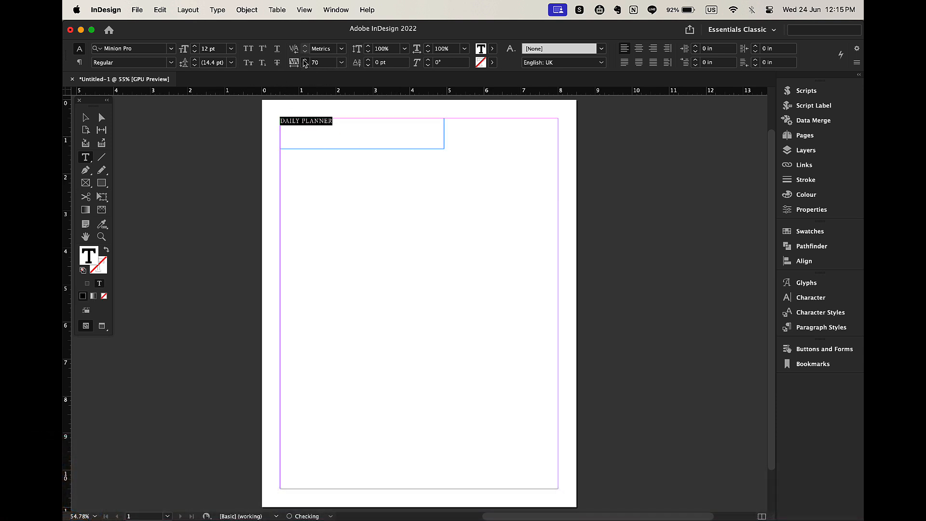
click(230, 49)
click(221, 161)
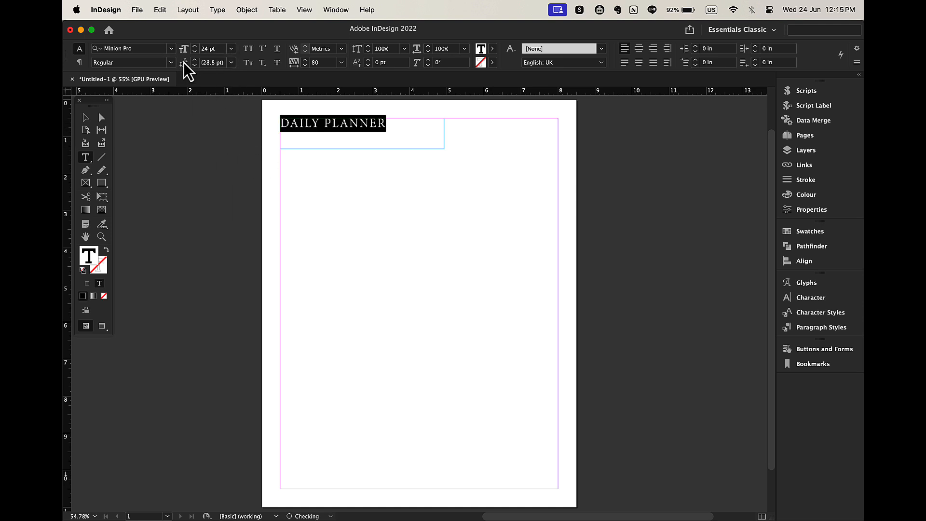
Apply the Poppins ExtraBold font to the word "DAILY" in the title.
double_click(308, 124)
click(132, 46)
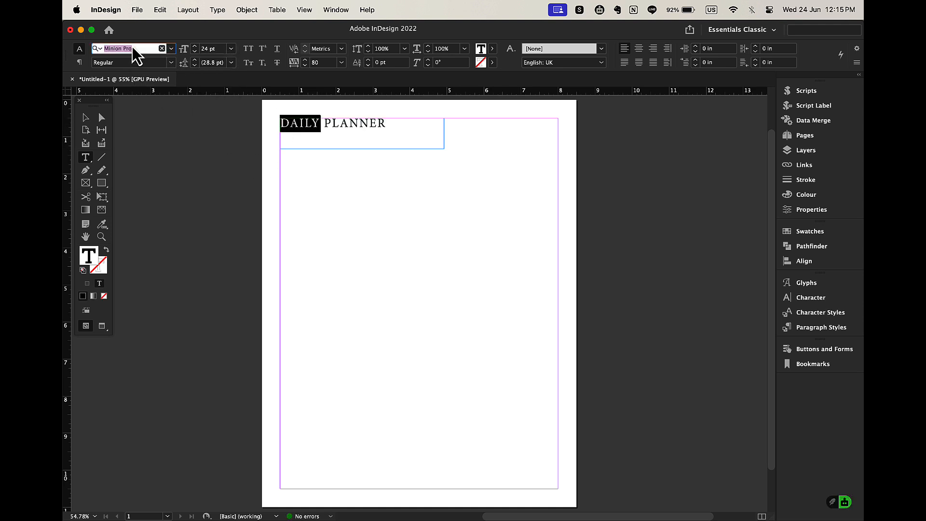
text(POPP)
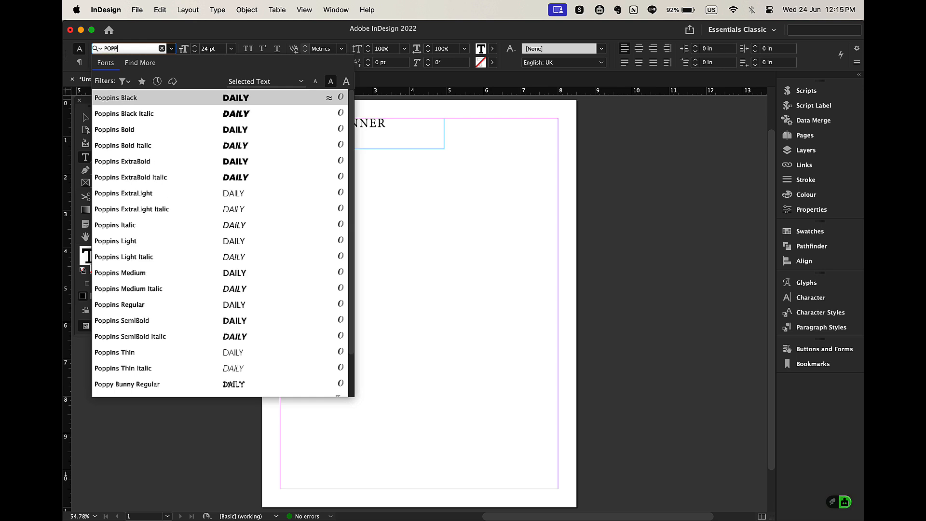
click(151, 162)
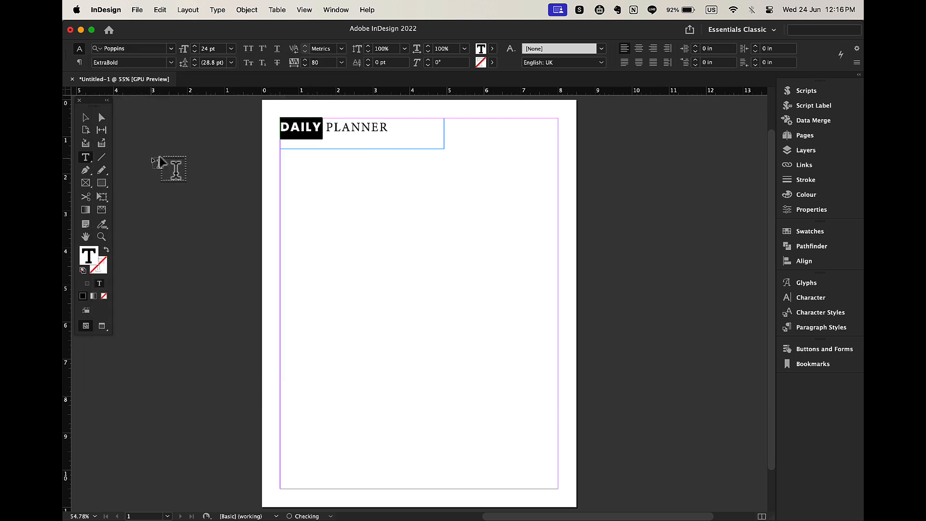
Apply the Poppins Light font to the word "PLANNER" in the title.
double_click(354, 127)
click(116, 51)
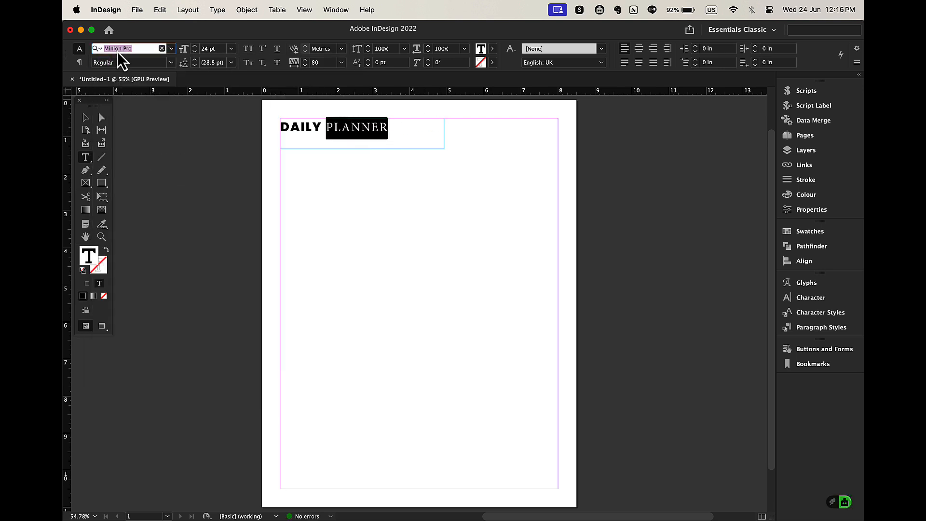
text(PO)
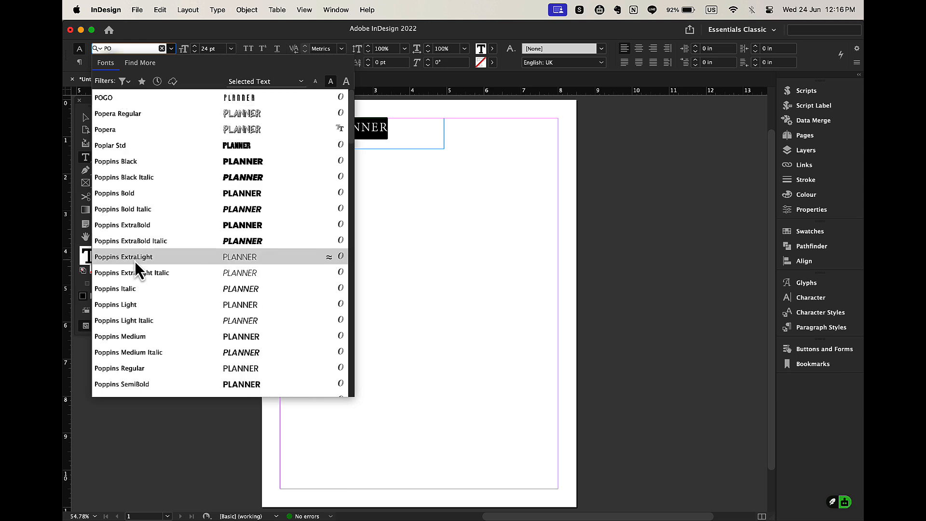
click(149, 307)
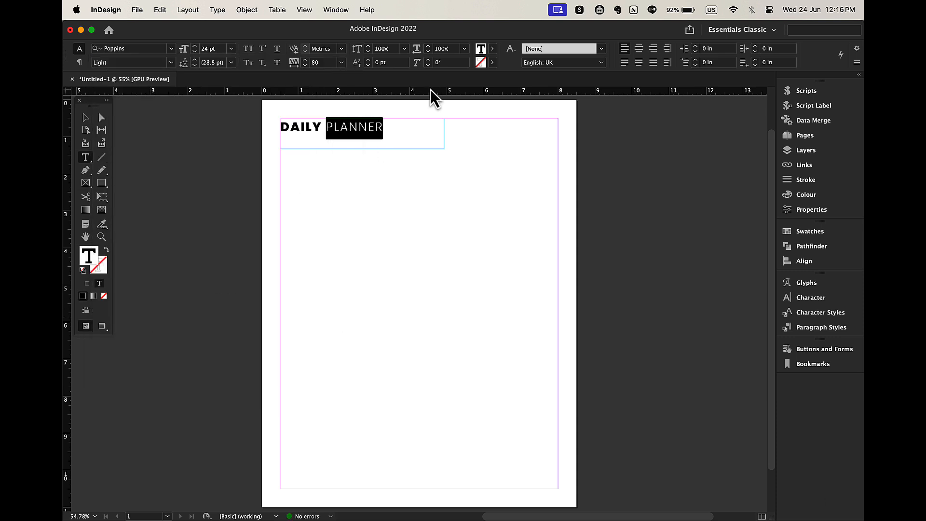
Shrink the title's text frame to about 2.84 by 0.54 in so it fits closely around the text.
click(409, 128)
click(86, 117)
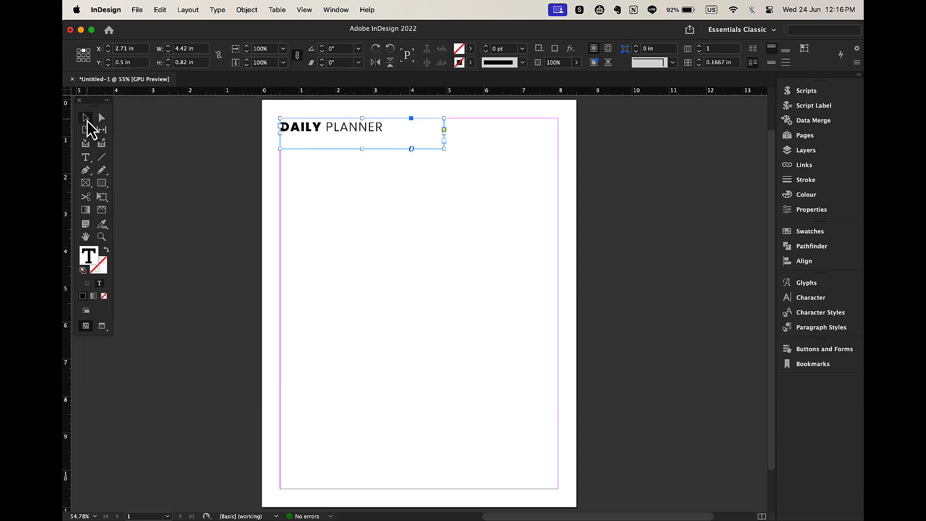
drag(444, 148, 386, 139)
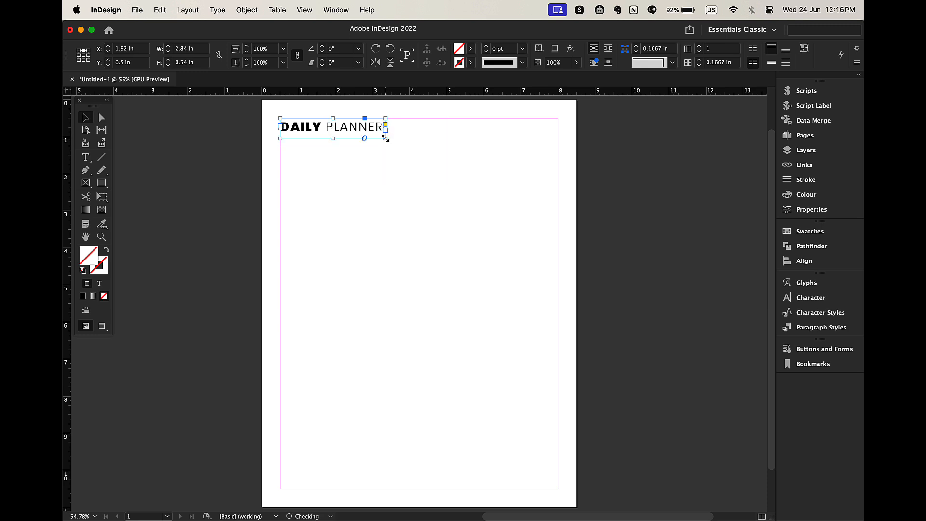
Turn on Overprint Preview for the document and deselect the title frame.
click(304, 10)
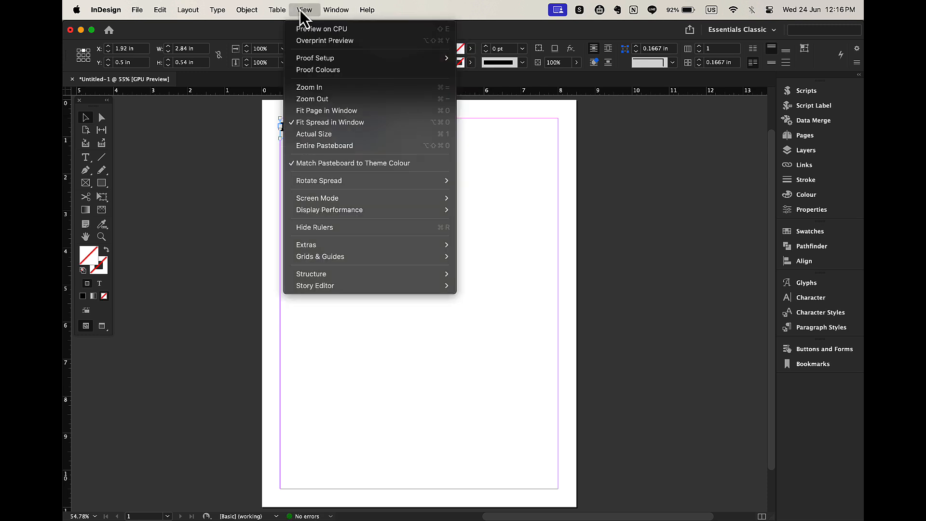
click(314, 35)
click(449, 293)
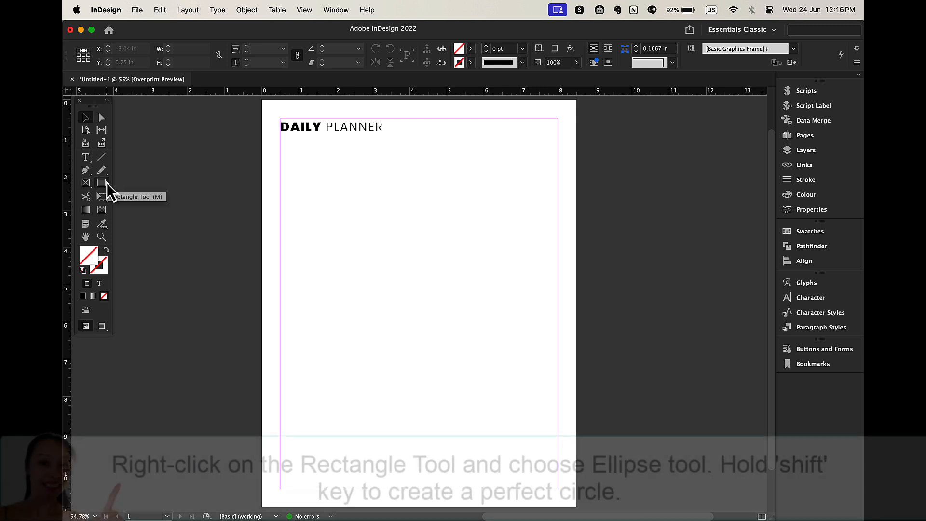
Draw a circle about 0.39 in wide to the right of the title and give it a 0.5 pt black stroke.
click(105, 184)
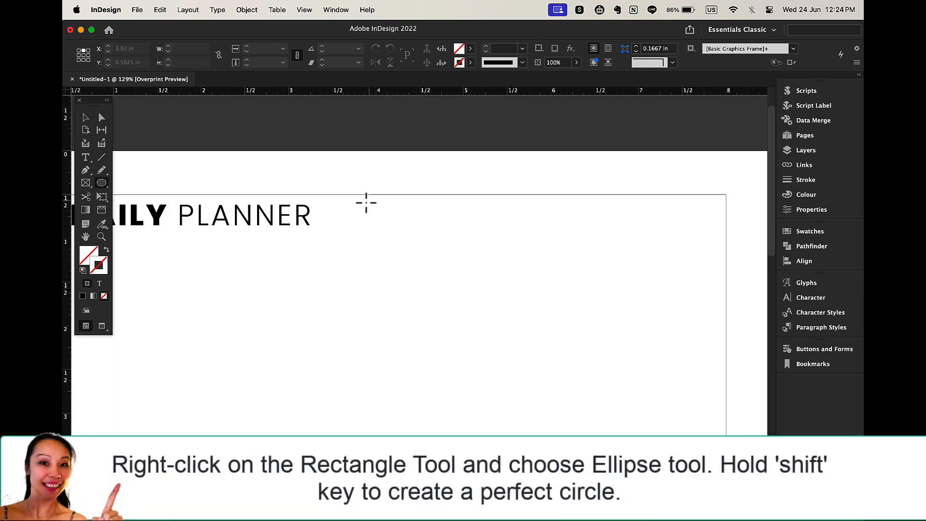
drag(365, 201, 397, 234)
click(471, 62)
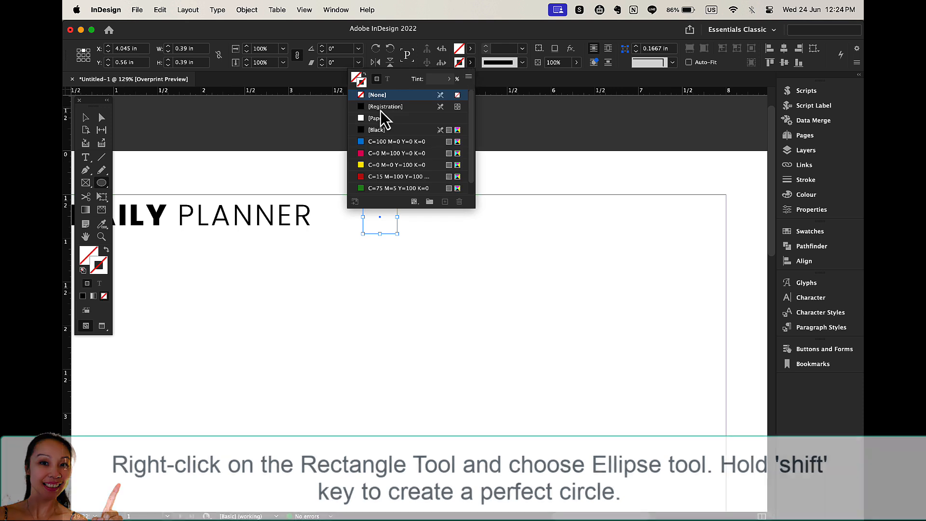
click(381, 130)
click(523, 48)
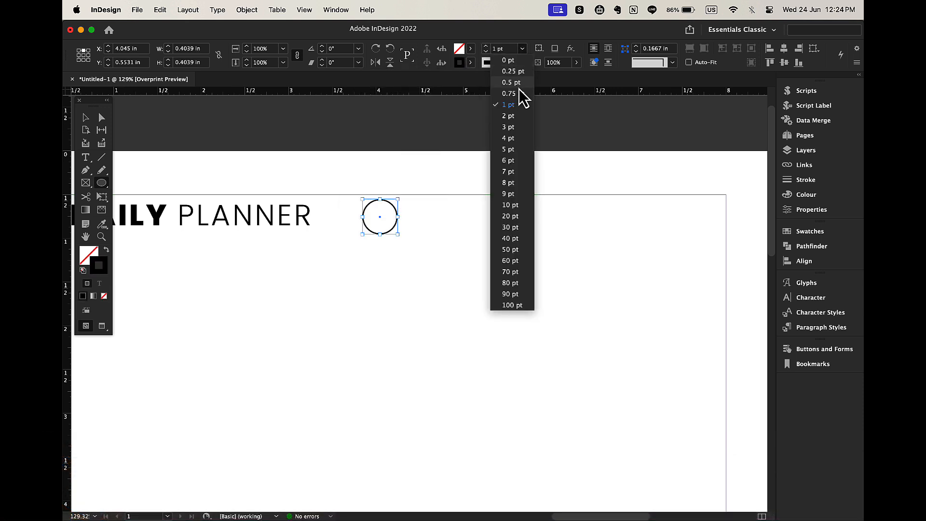
click(519, 84)
Duplicate the title frame just below the original and replace the copy's text with "M".
key(v)
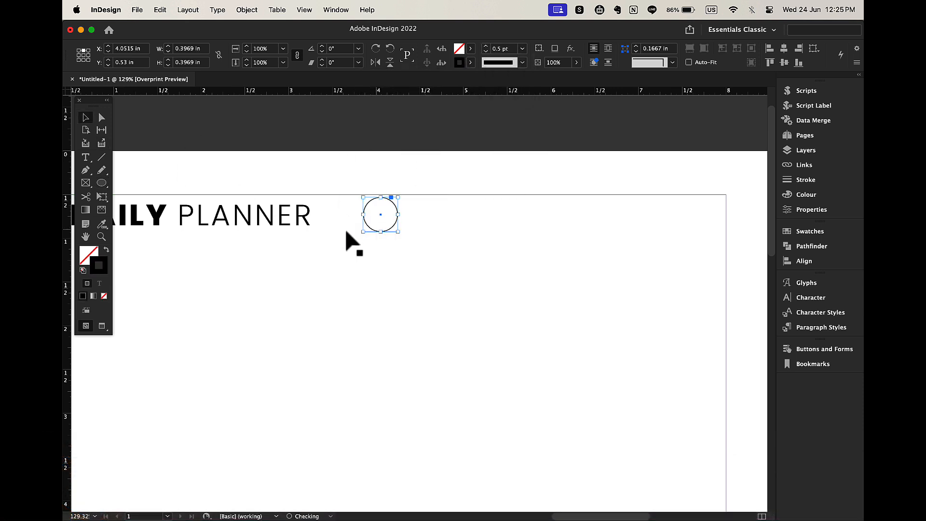
click(178, 234)
drag(213, 221, 343, 253)
double_click(342, 251)
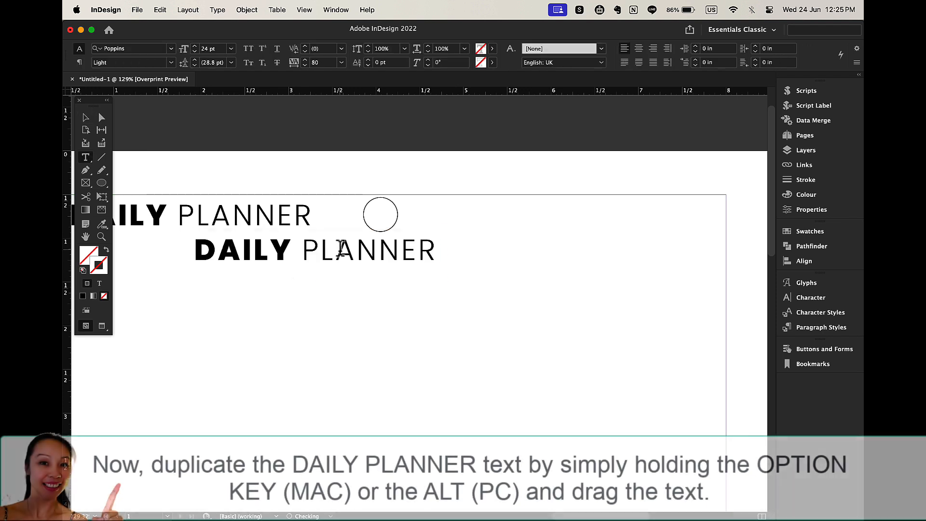
key(super+a)
text(M)
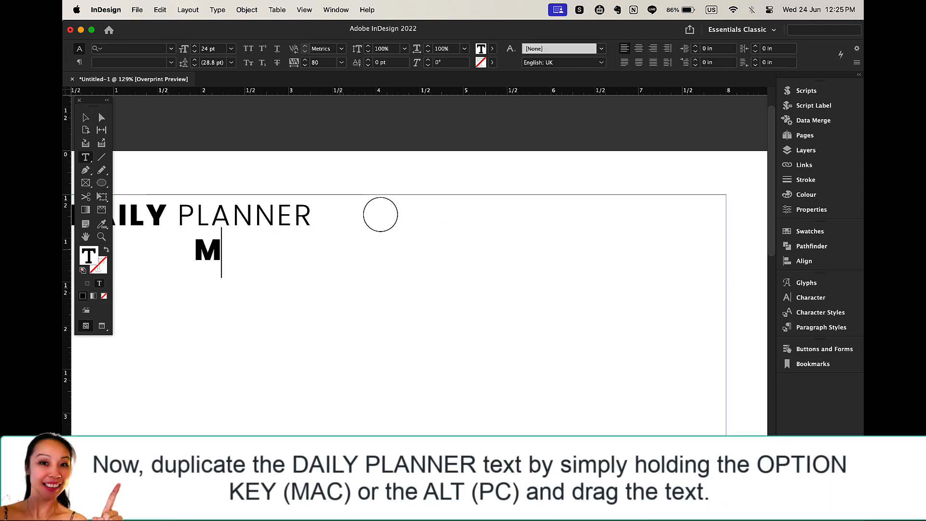
Centre-align the letter M and change its Poppins font style to Medium.
key(super+a)
click(639, 48)
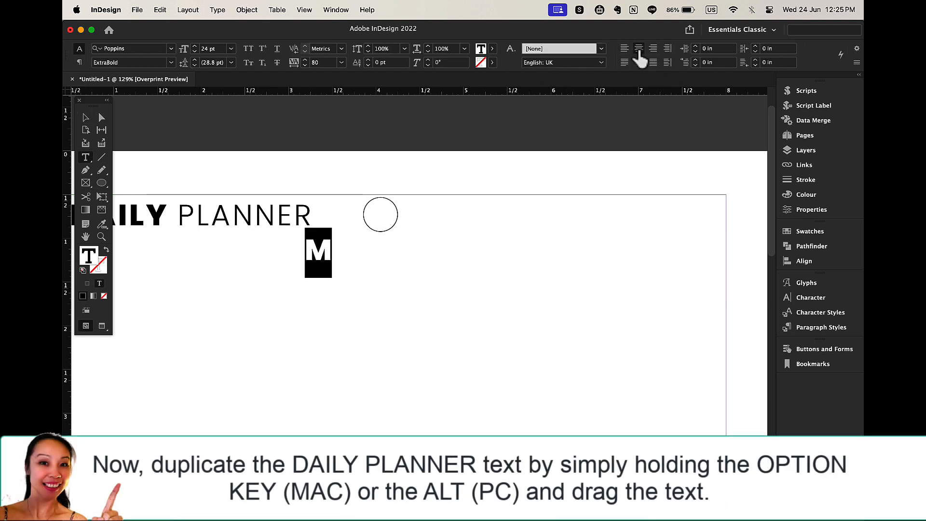
click(171, 62)
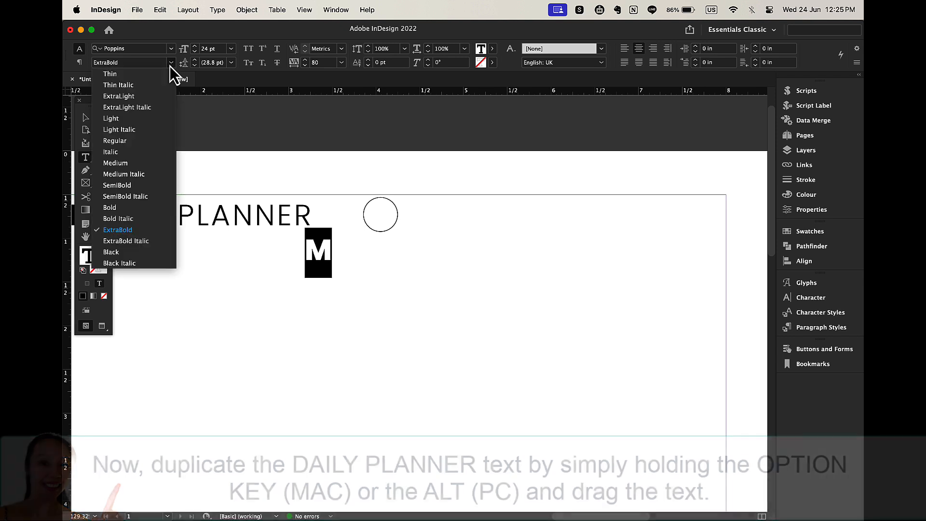
click(139, 166)
Shrink the M's text frame around the letter, move it into the circle and match its width to the circle.
click(86, 118)
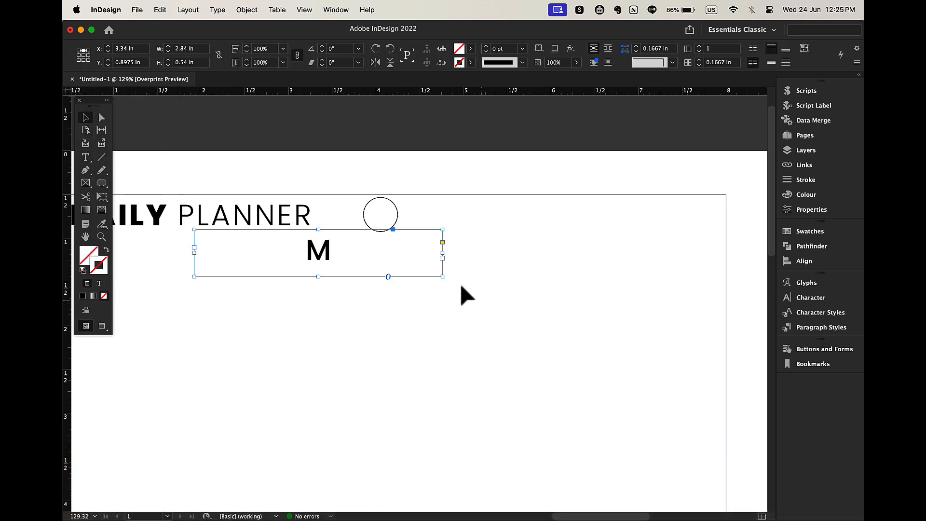
double_click(443, 278)
drag(215, 254, 386, 220)
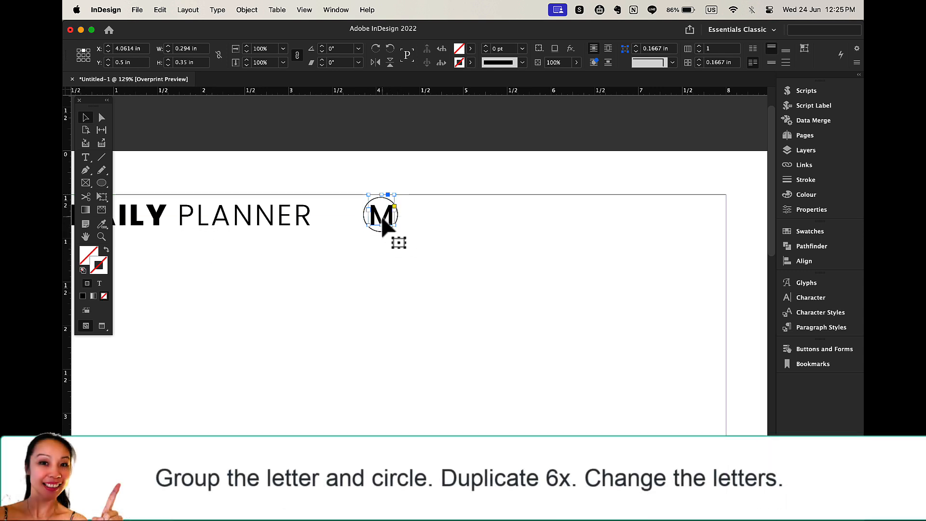
mouse_move(374, 222)
mouse_down()
mouse_move(369, 205)
mouse_move(393, 217)
mouse_move(393, 234)
mouse_move(390, 215)
mouse_up()
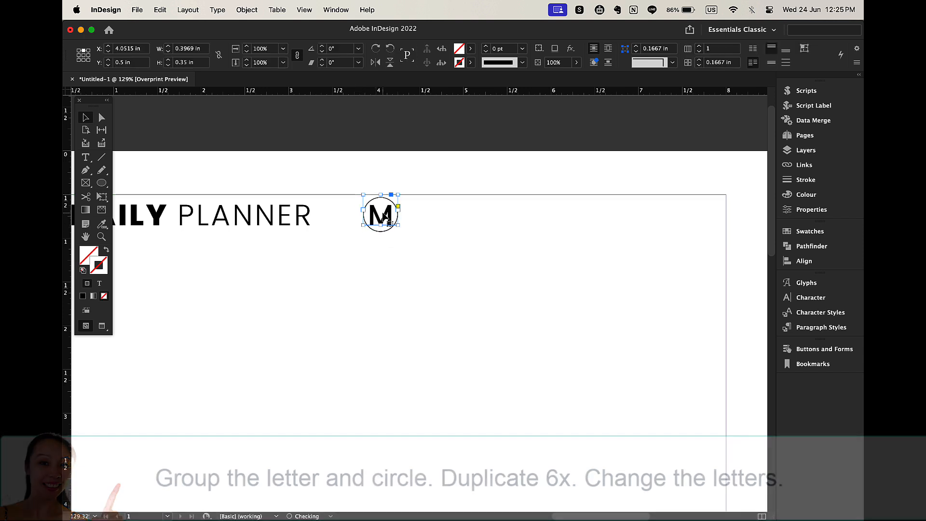
Group the letter M with its circle.
click(431, 221)
click(377, 217)
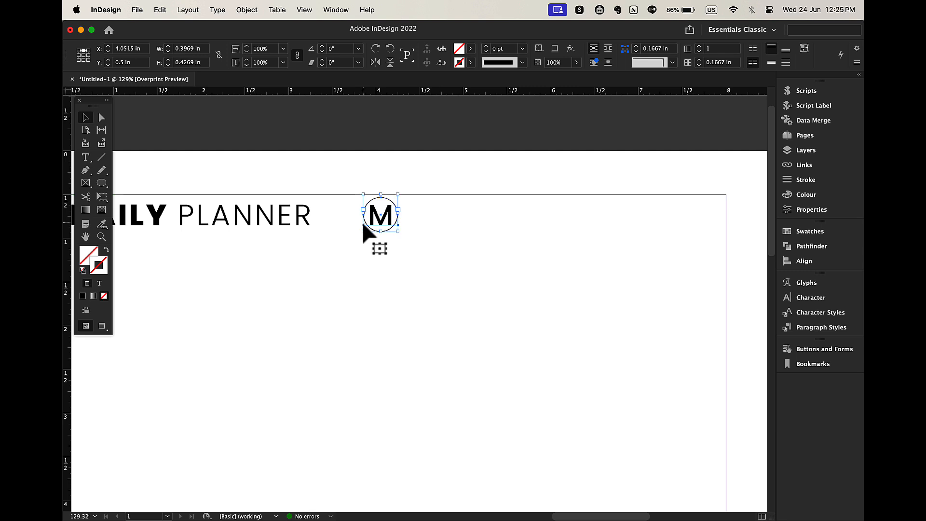
drag(364, 225, 485, 222)
key(super+z)
right_click(390, 219)
click(427, 321)
Duplicate the M circle group six times along the same row, with the last copy at the page's right margin.
click(380, 218)
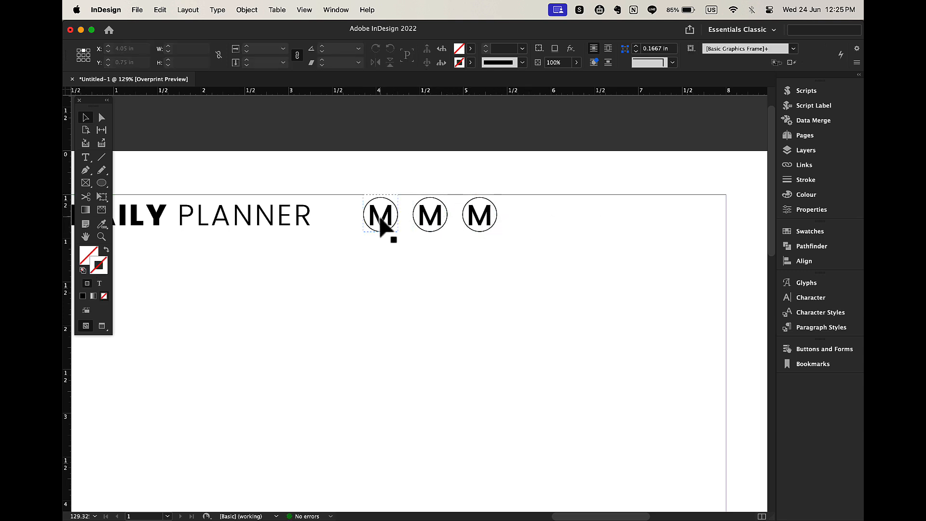
drag(335, 205, 480, 224)
drag(379, 212, 524, 217)
click(652, 234)
Distribute the horizontal spacing evenly across all seven M circles.
drag(628, 221, 378, 231)
click(798, 264)
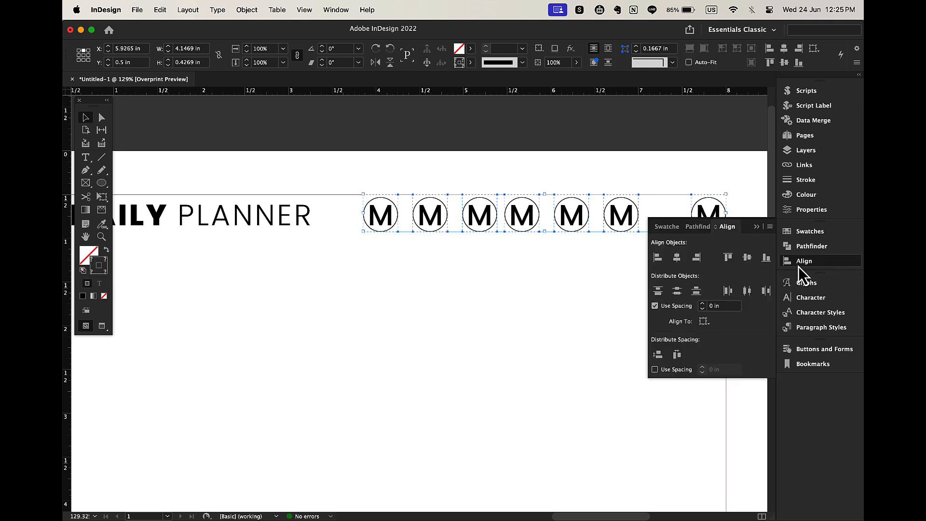
click(676, 355)
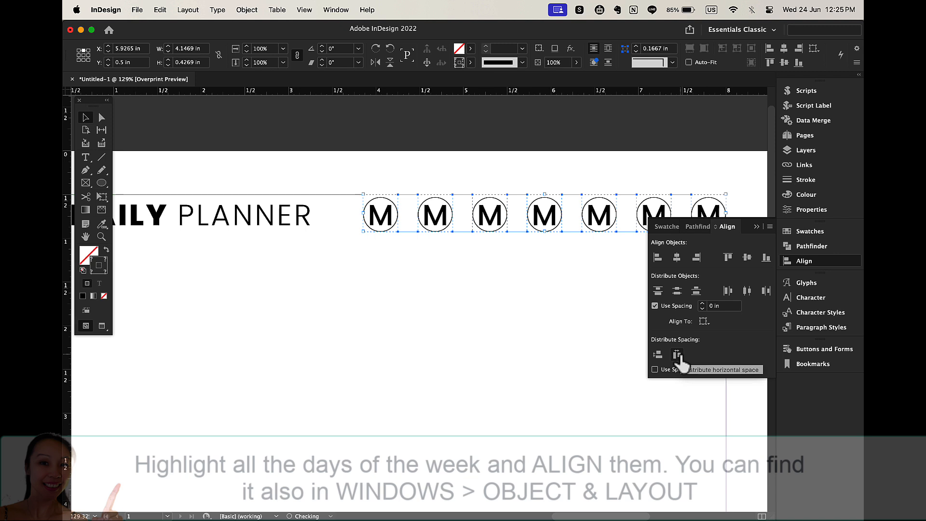
click(493, 324)
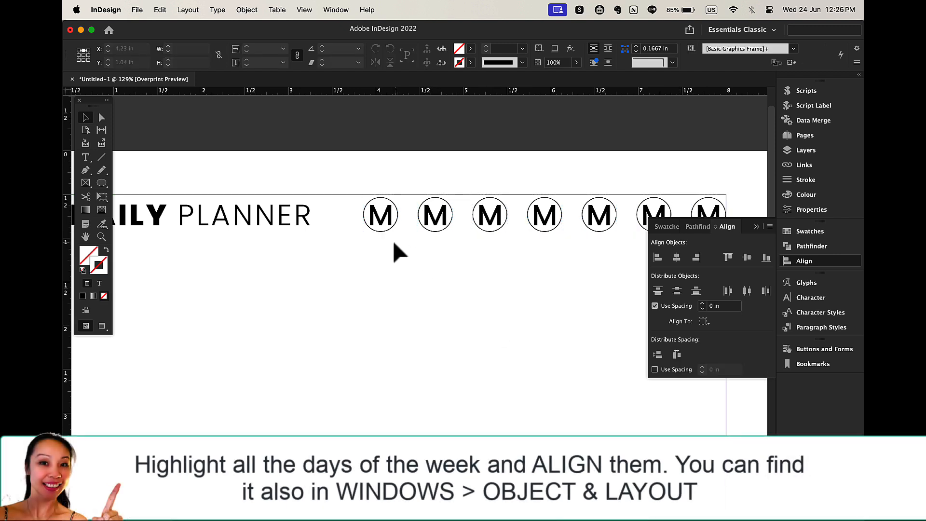
click(757, 227)
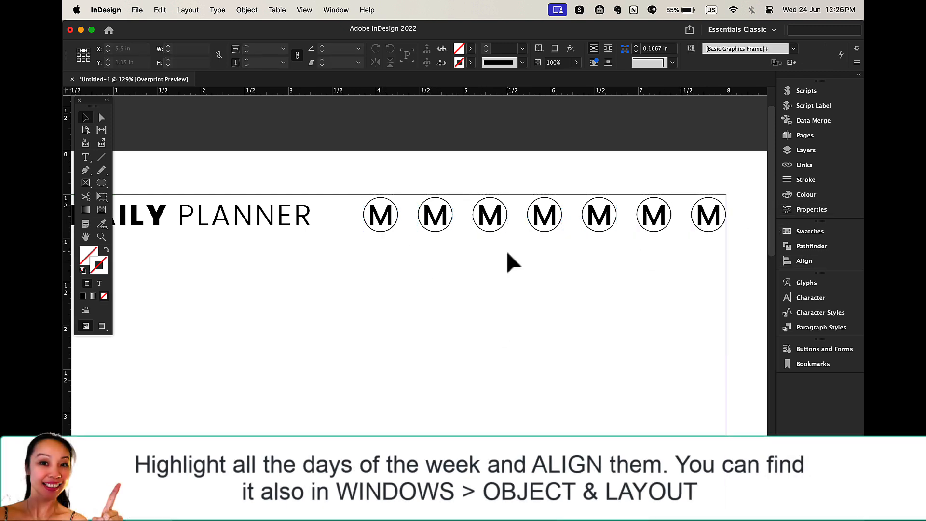
Change the letters in the second to seventh circles to T, W, T, F, S and S.
double_click(440, 219)
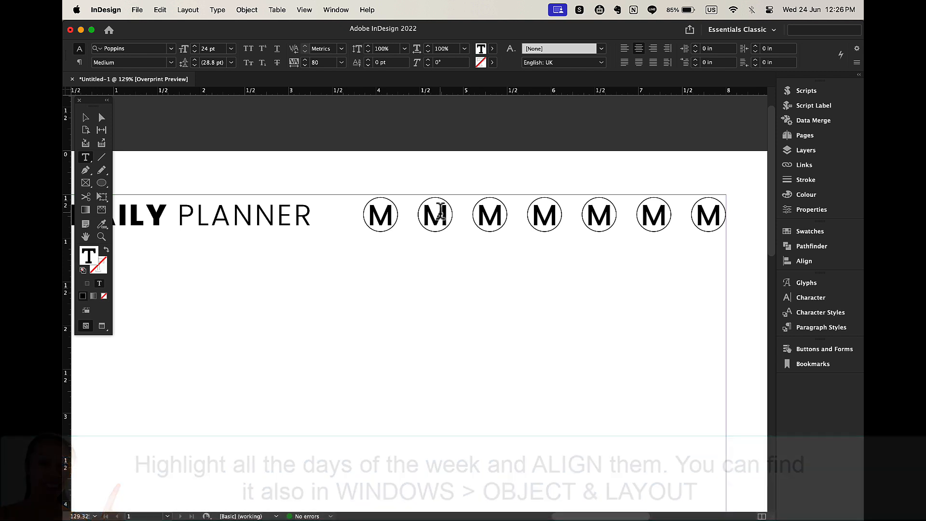
double_click(437, 215)
text(T)
double_click(495, 212)
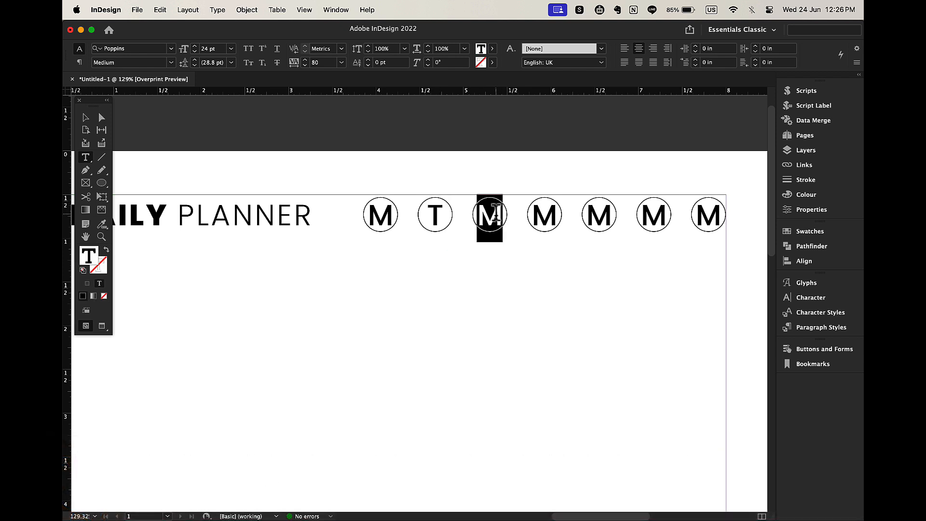
text(W)
double_click(539, 213)
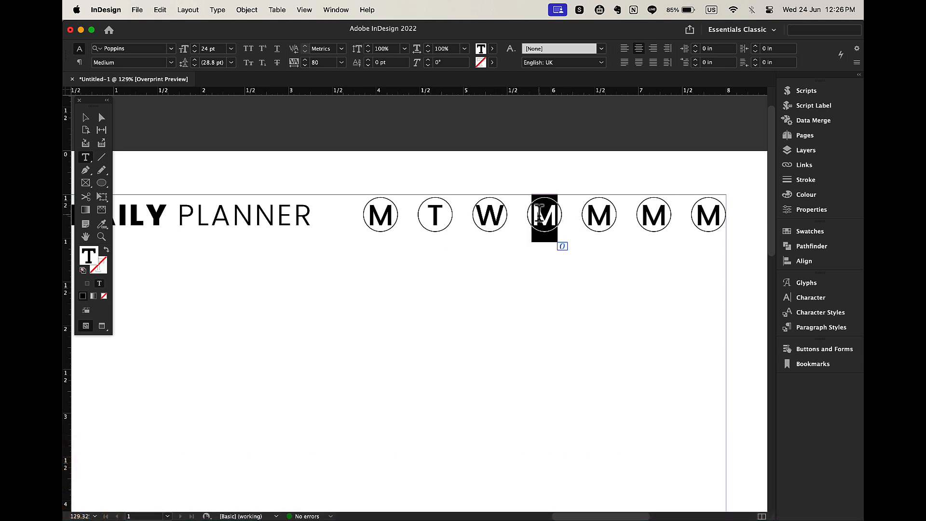
text(Y)
key(BackSpace)
text(T)
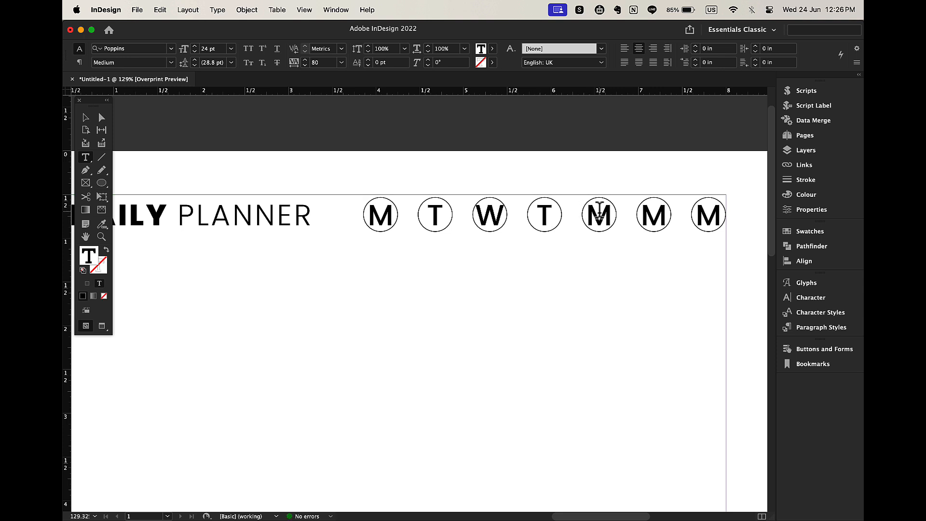
double_click(599, 212)
text(F)
double_click(654, 212)
text(S)
double_click(708, 212)
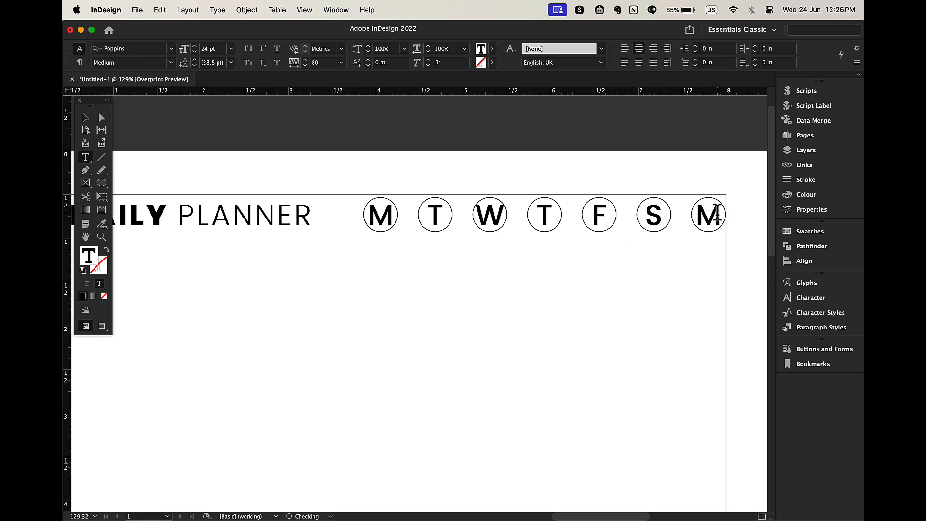
text(S)
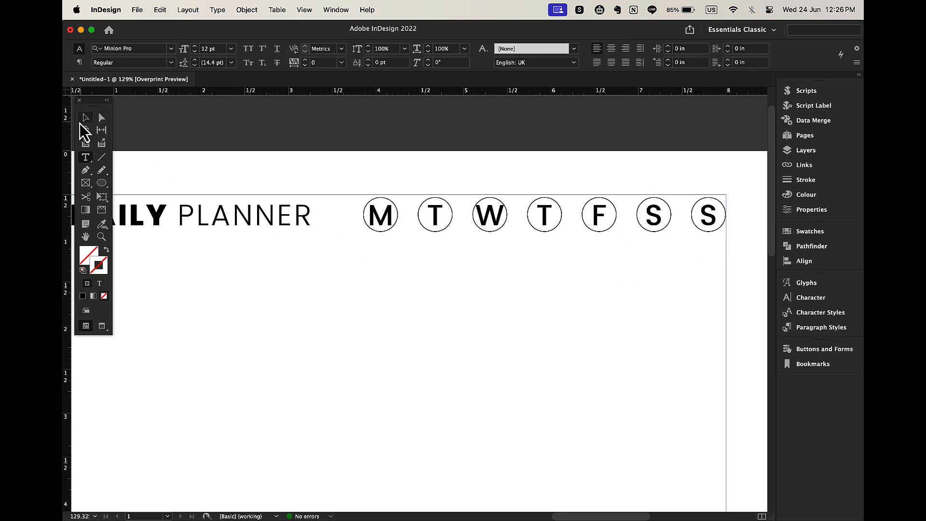
Move the M circle closer to the other weekday circles and distribute all seven evenly up to the right page margin.
click(85, 118)
drag(393, 214, 467, 216)
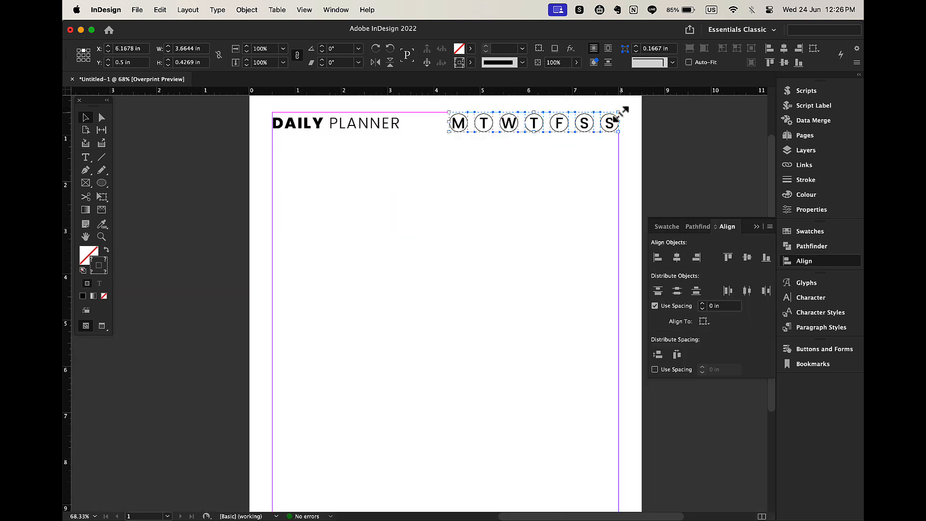
mouse_move(619, 113)
mouse_down()
mouse_move(603, 114)
mouse_move(619, 113)
mouse_up()
click(568, 199)
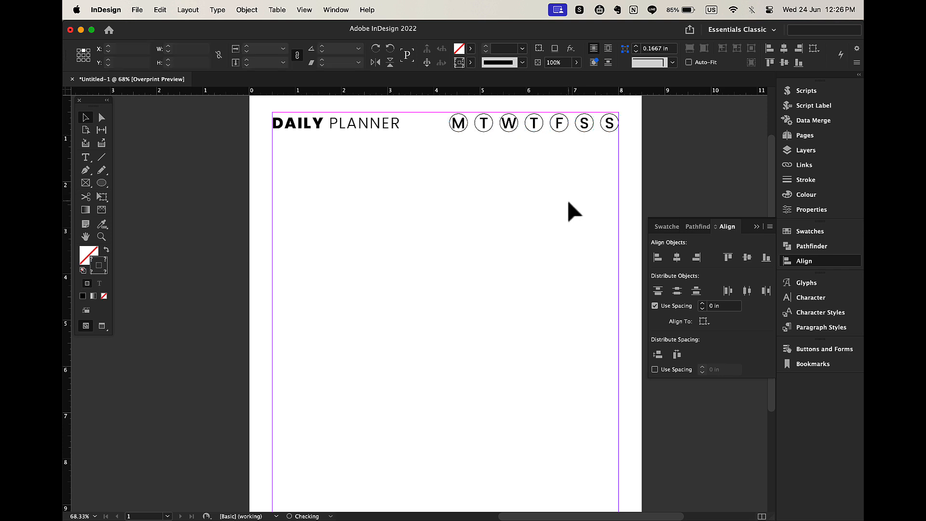
click(756, 228)
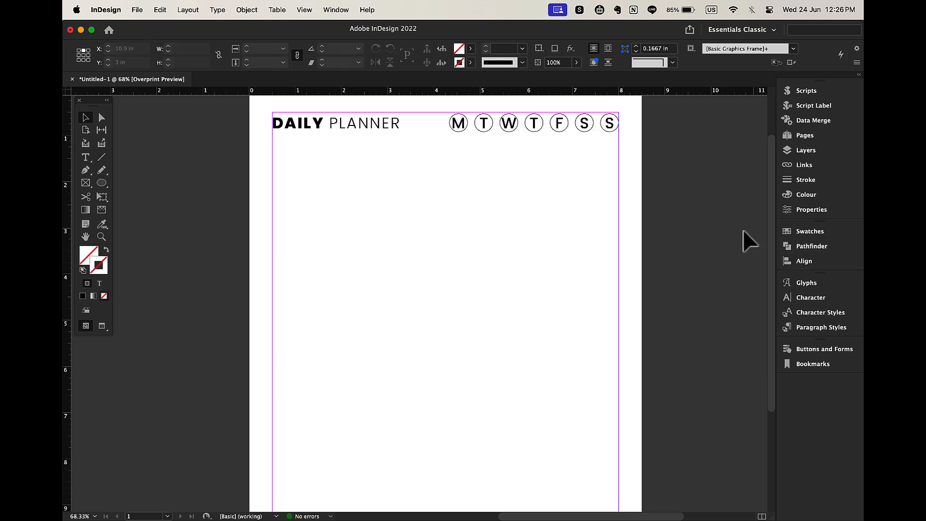
Duplicate the DAILY PLANNER title directly below the original and replace the copy's bold word with TODAY'S.
drag(349, 119, 349, 147)
double_click(349, 147)
key(super+a)
double_click(311, 155)
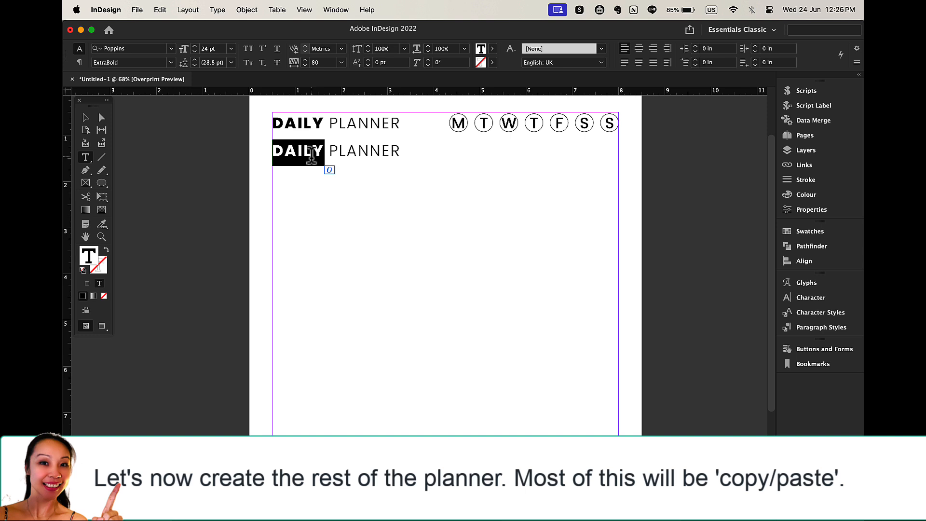
text(TODAY'S)
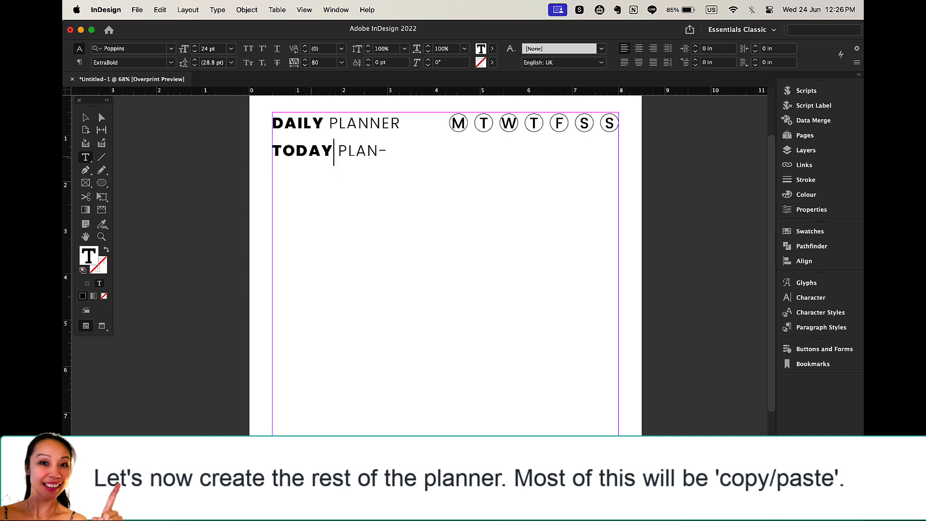
Enlarge the copied heading's frame to show its overset word and replace PLANNER with SCHEDULE.
click(86, 117)
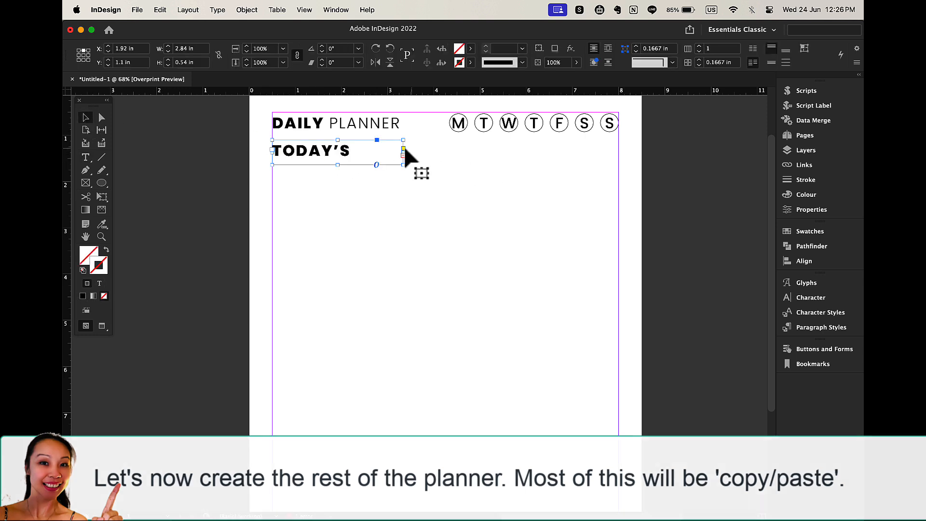
double_click(403, 165)
double_click(392, 164)
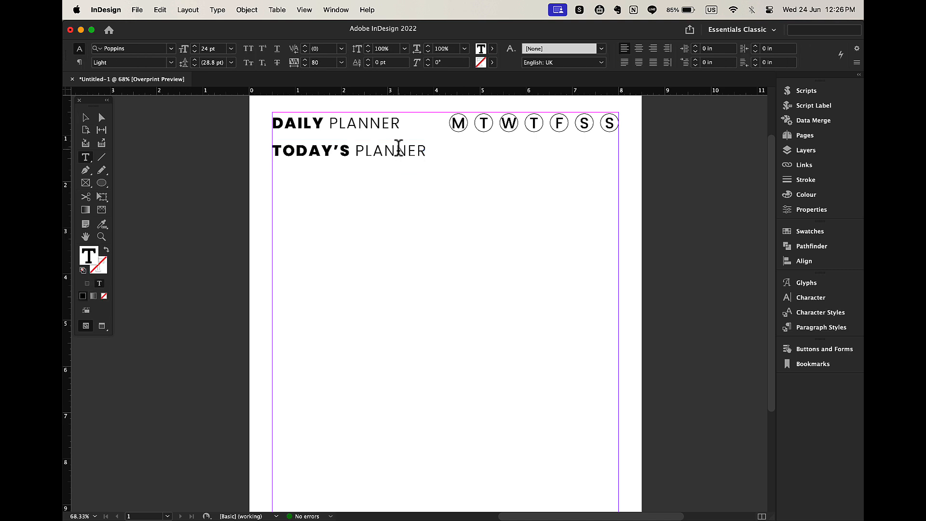
double_click(399, 150)
text(SCHED-)
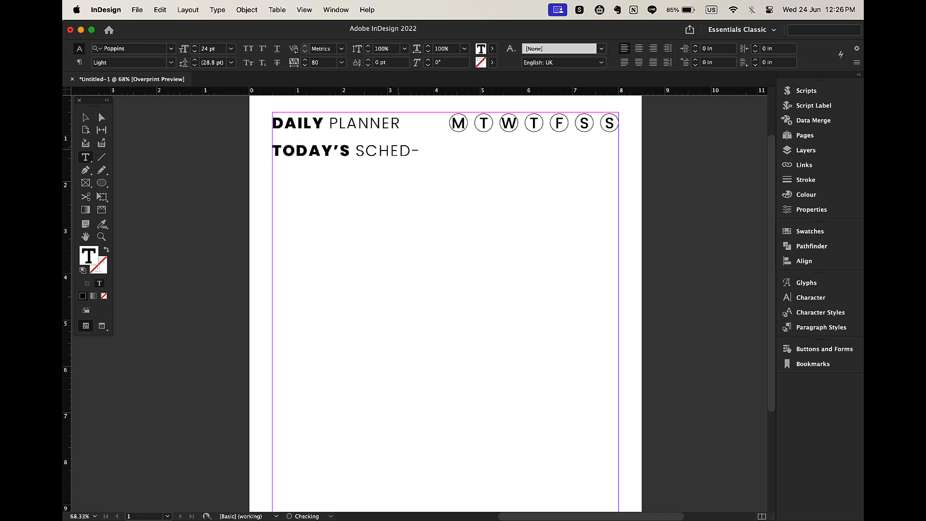
Set the whole TODAY'S SCHEDULE heading to 14 pt.
key(super+a)
click(232, 50)
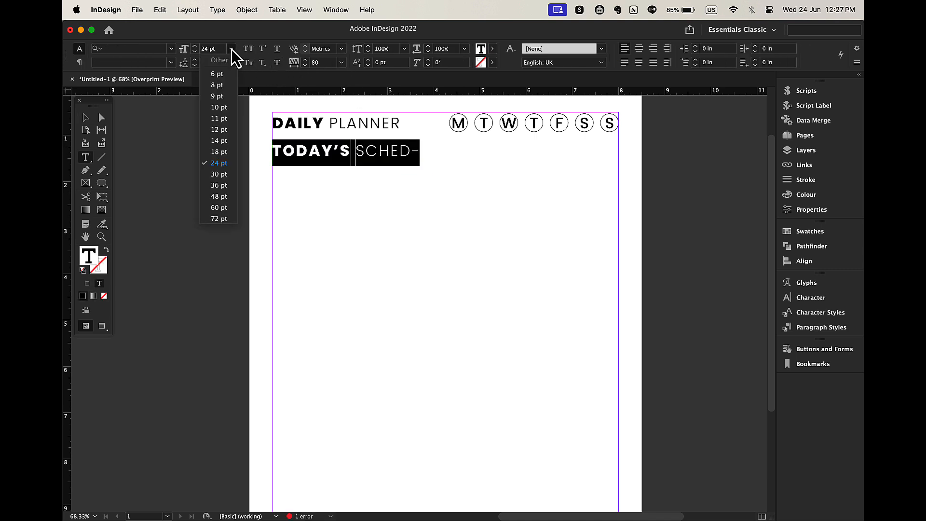
click(234, 147)
Fit the TODAY'S SCHEDULE frame to its text and move it down to about Y 1.4 in.
click(85, 117)
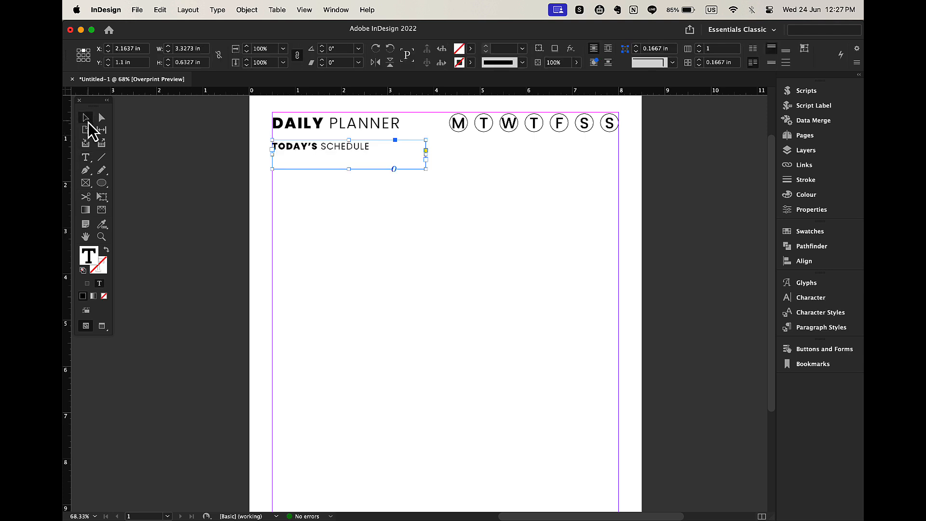
double_click(426, 169)
drag(362, 155, 362, 166)
Draw a 7.5 in horizontal line between the page margins, below the title row, and give it a black stroke.
click(102, 158)
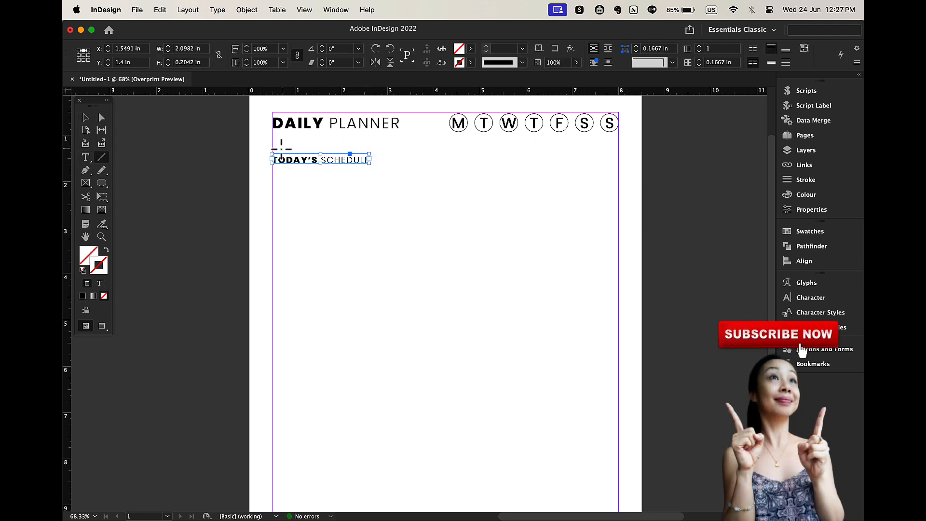
drag(272, 141, 619, 142)
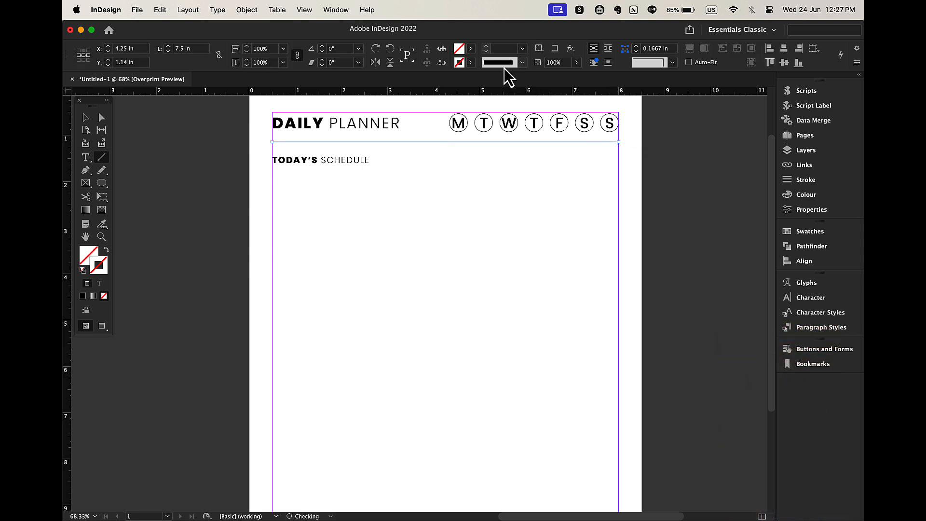
click(470, 63)
click(390, 130)
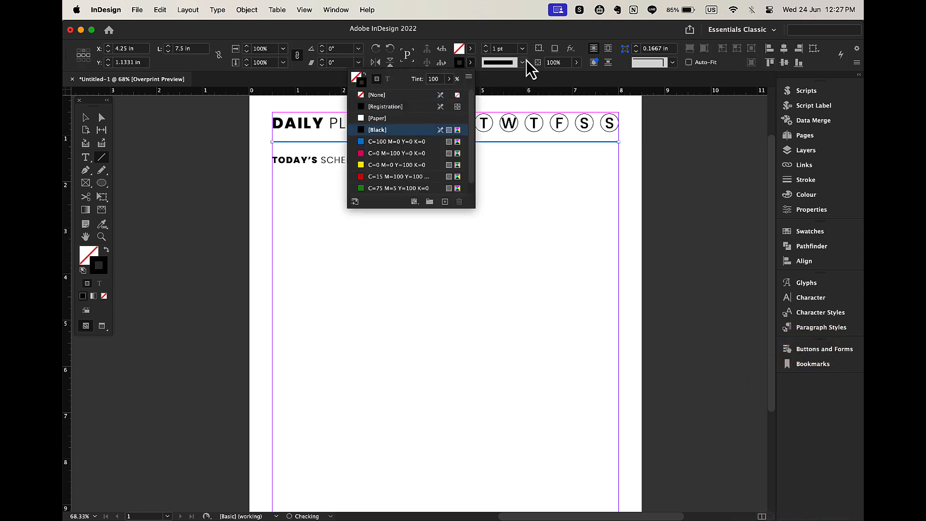
Change the divider line to a double-line stroke style with a 3 pt weight, and deselect it.
click(523, 62)
click(517, 118)
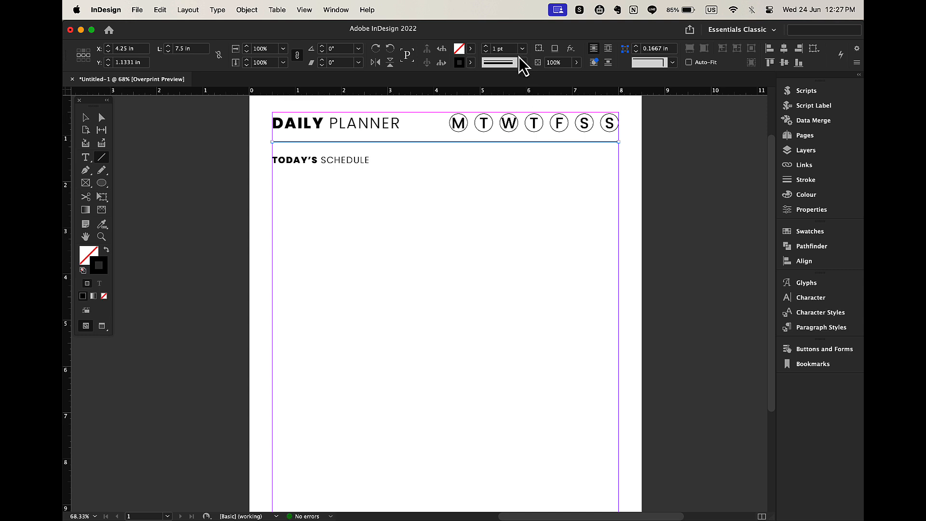
click(522, 49)
click(508, 127)
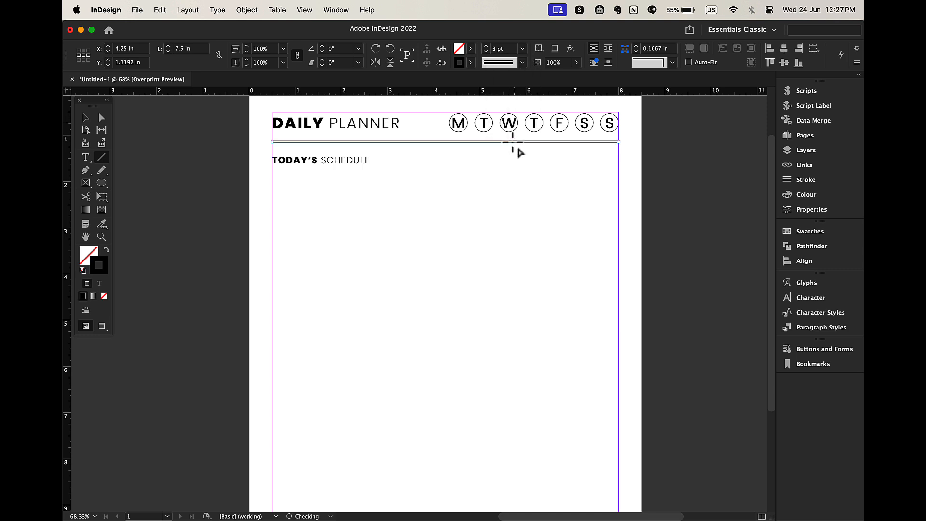
key(super+shift+a)
Move the TODAY'S SCHEDULE heading up slightly, closer to the divider line.
click(87, 119)
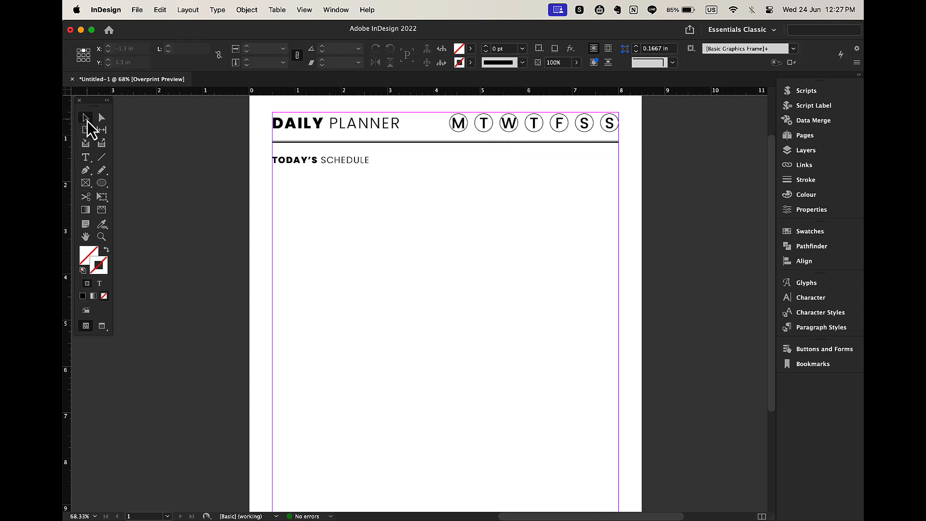
click(359, 165)
drag(359, 161, 359, 160)
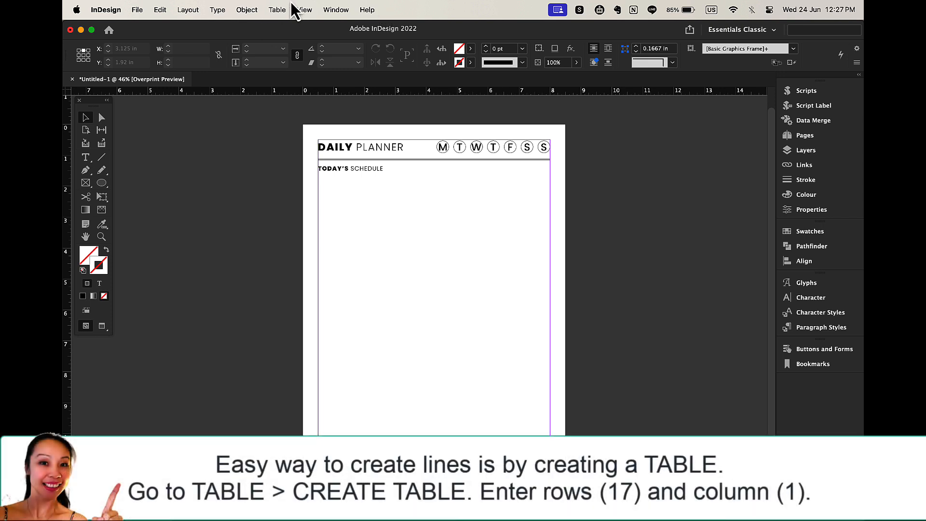
Create a table with 17 body rows and 1 column beneath the TODAY'S SCHEDULE heading, about 3.63 in wide and 5.7 in tall.
click(277, 10)
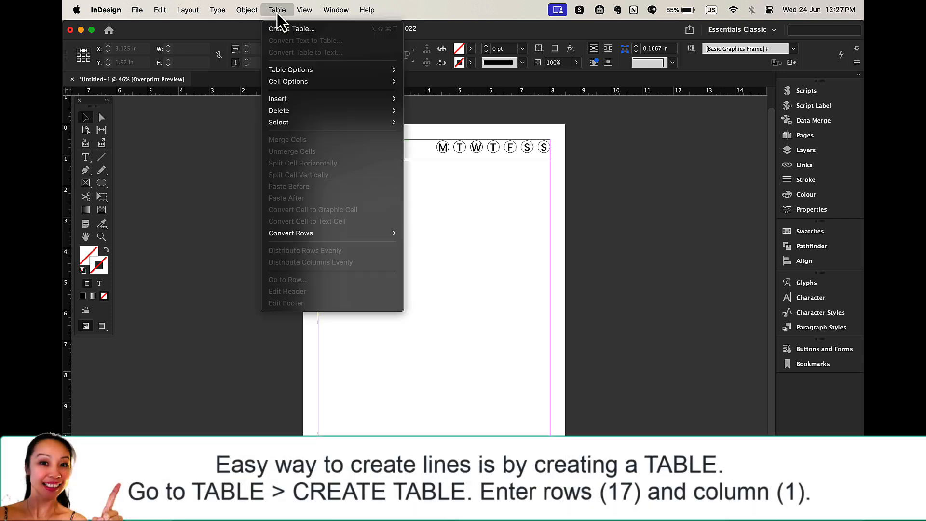
click(289, 35)
text(1)
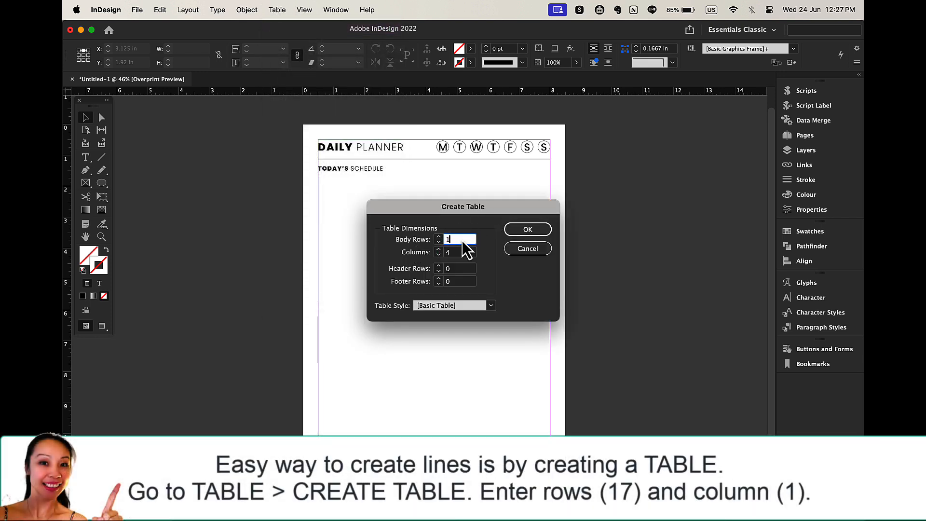
text(7)
key(Tab)
text(1)
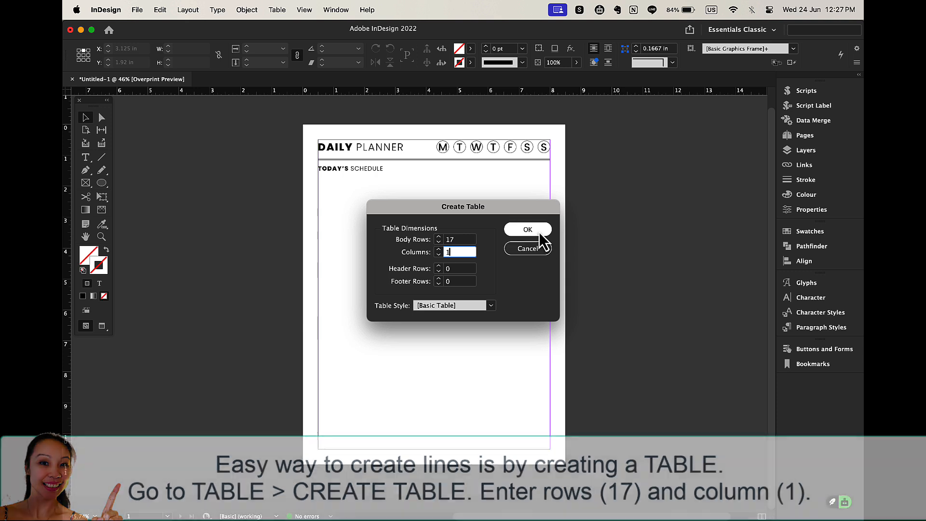
click(540, 233)
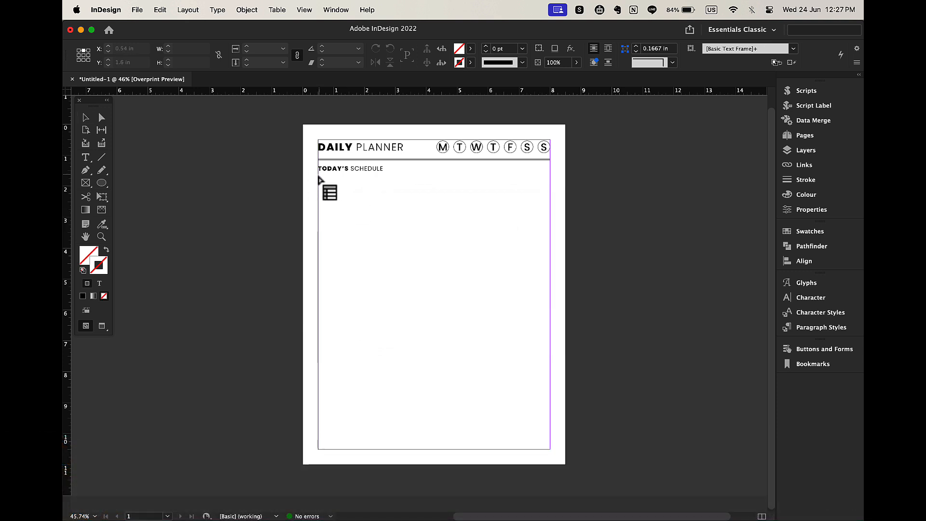
drag(318, 174, 431, 352)
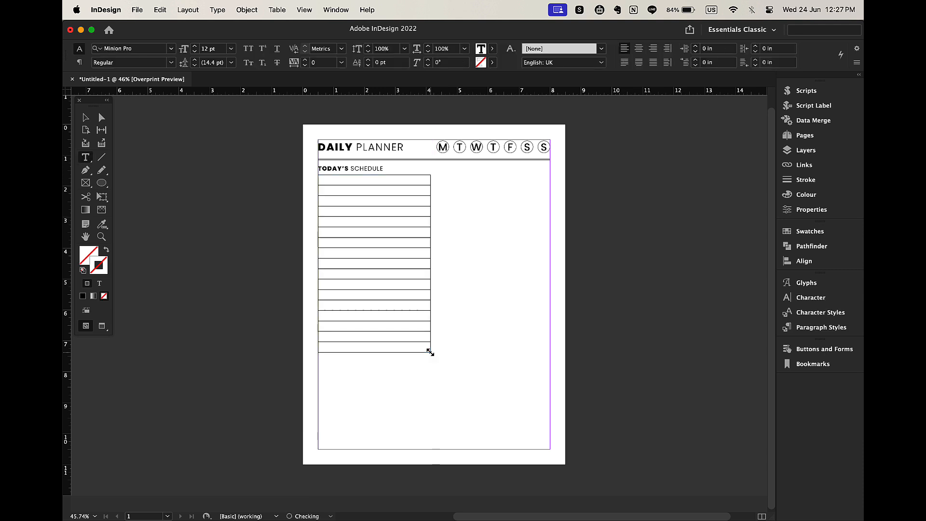
Set the text of the whole schedule table to Poppins Regular at 7 pt.
click(313, 170)
click(109, 48)
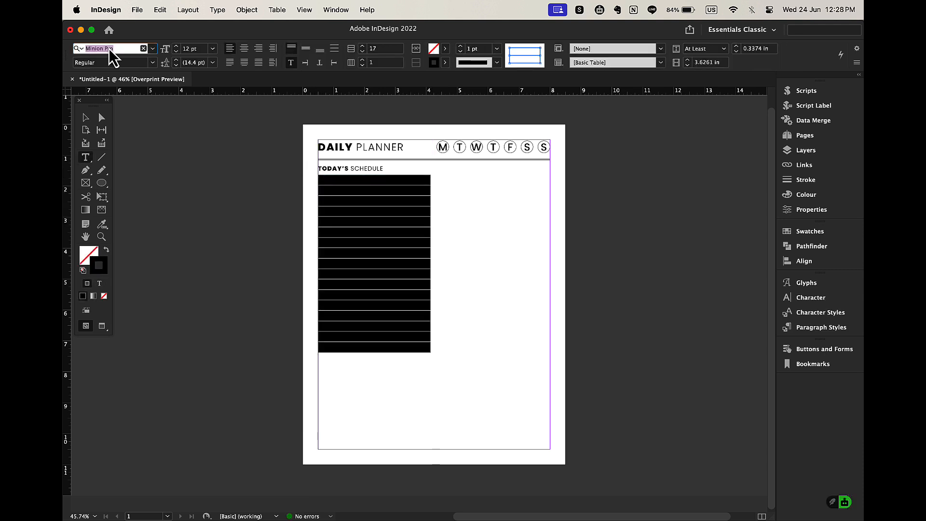
text(POP)
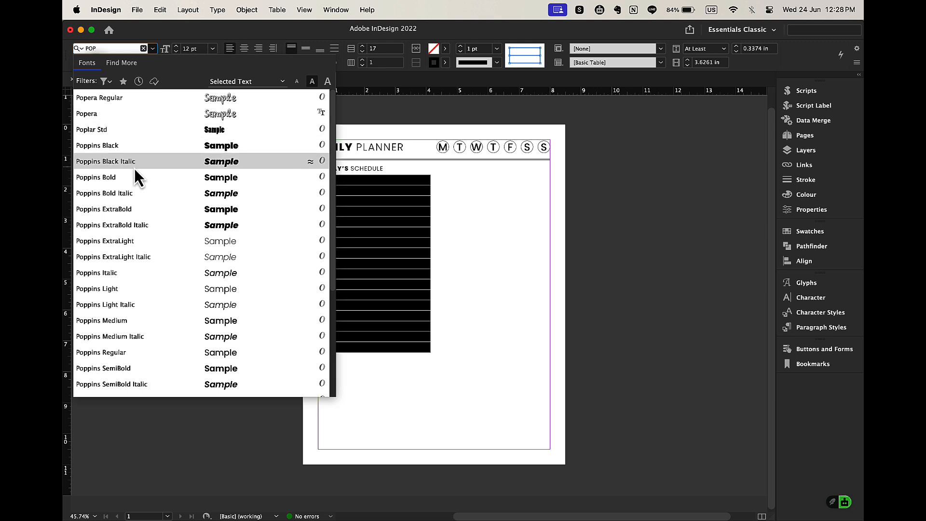
click(126, 351)
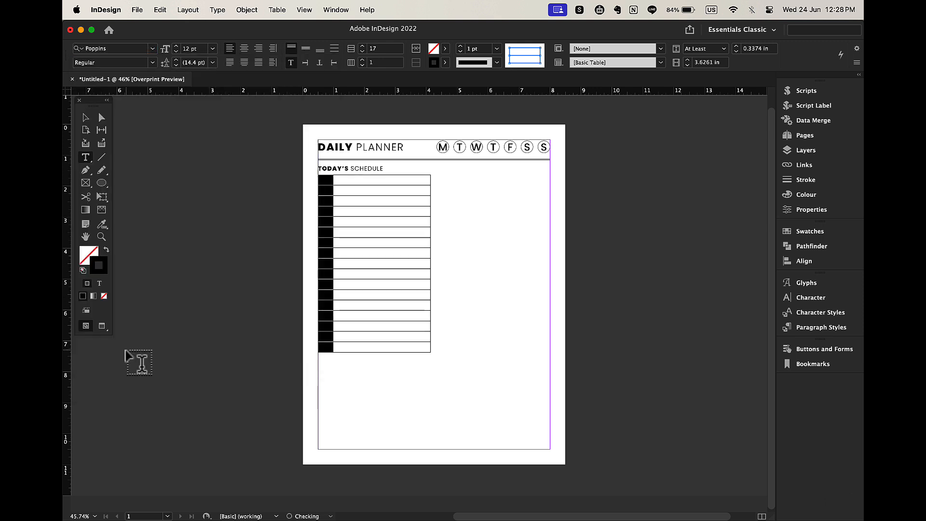
click(176, 53)
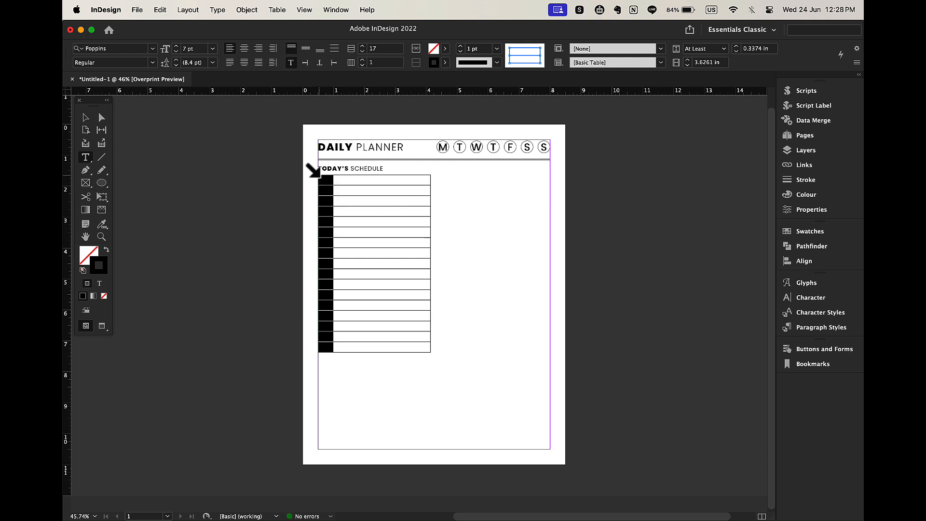
Set the stroke of the schedule table's outer borders to None, excluding the inner row lines.
click(312, 169)
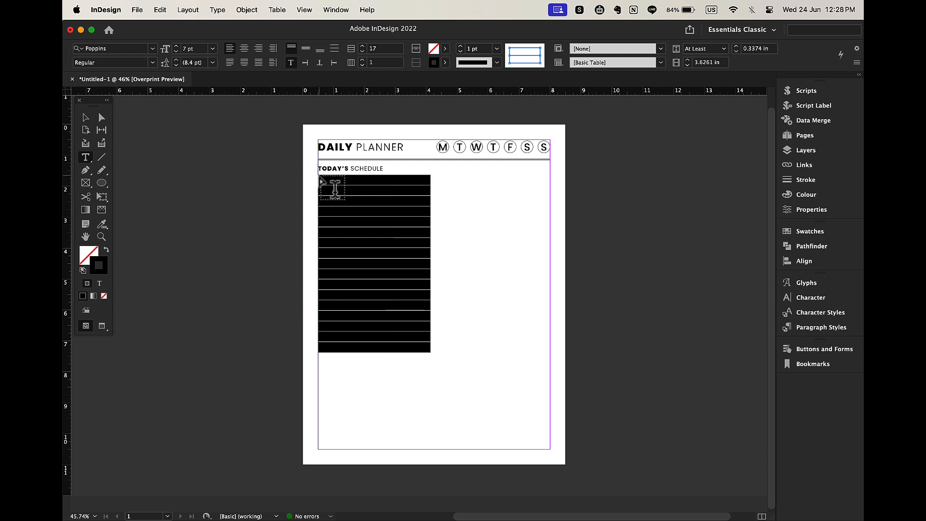
click(526, 53)
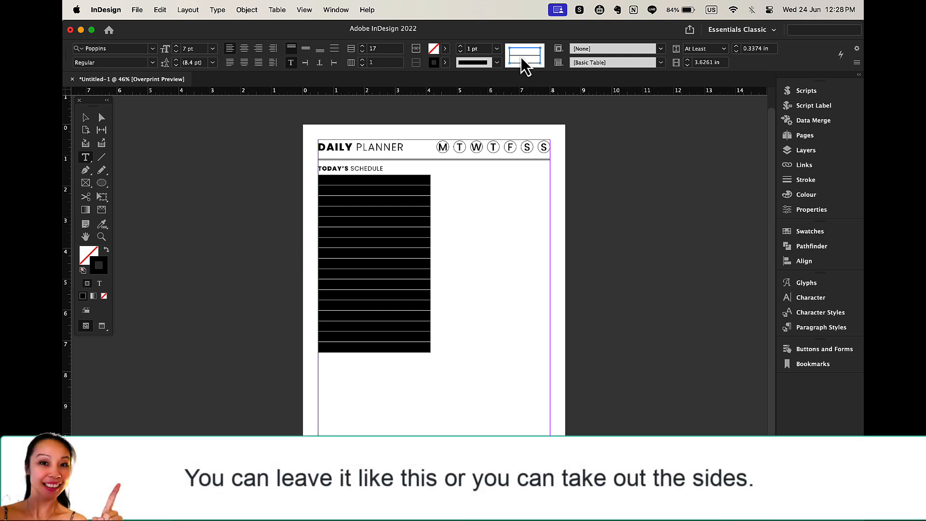
click(446, 63)
click(366, 95)
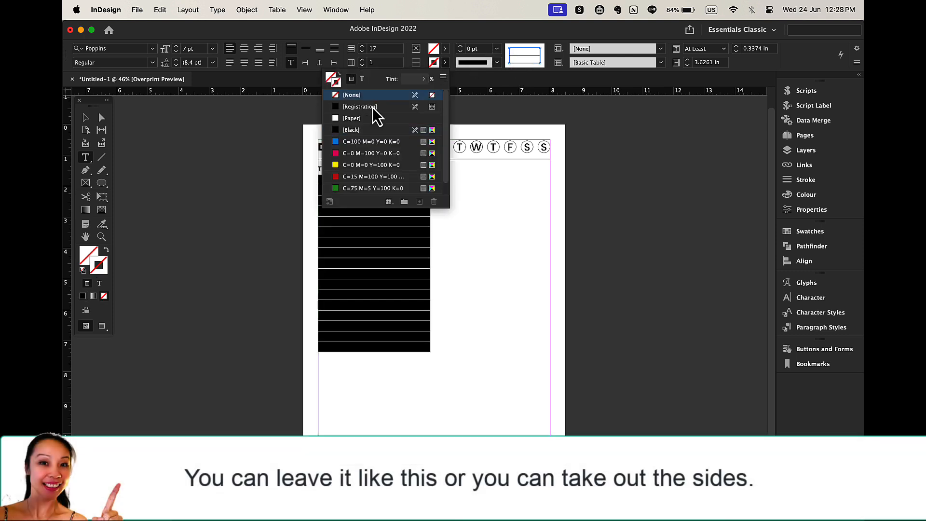
Change the stroke type of the schedule table's horizontal row lines to Dotted, leaving the side borders out.
click(507, 192)
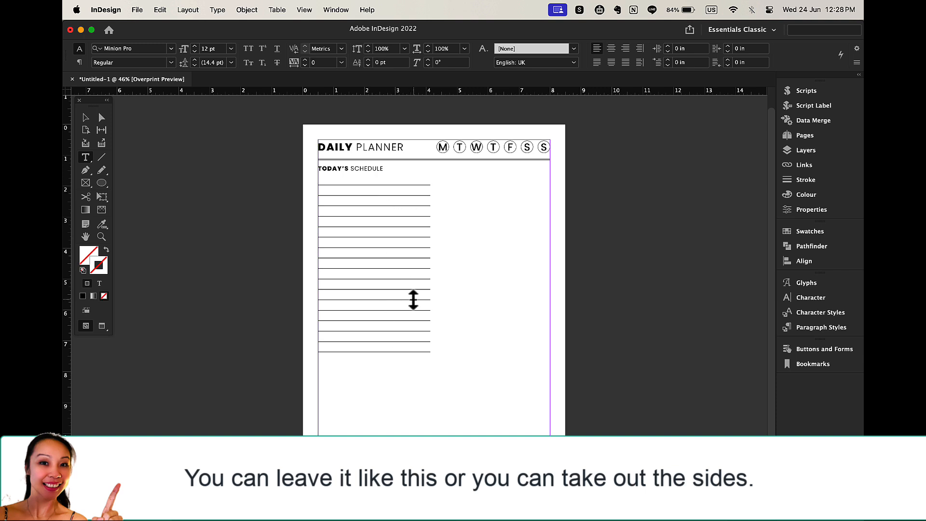
click(85, 117)
click(428, 232)
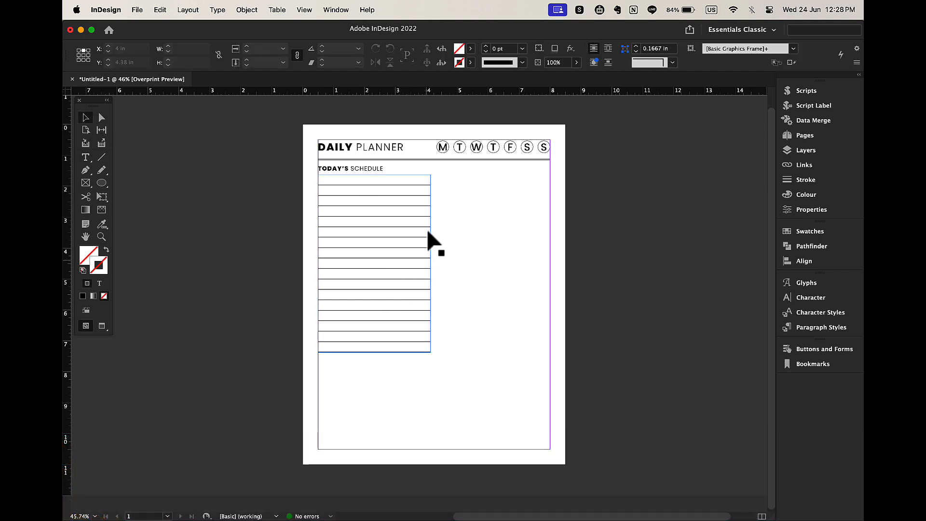
double_click(420, 199)
drag(421, 190, 416, 348)
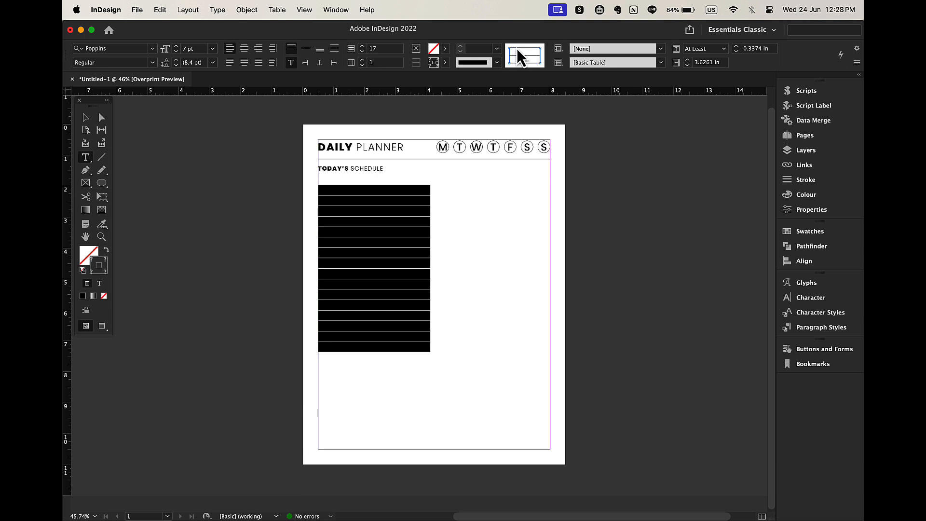
click(517, 49)
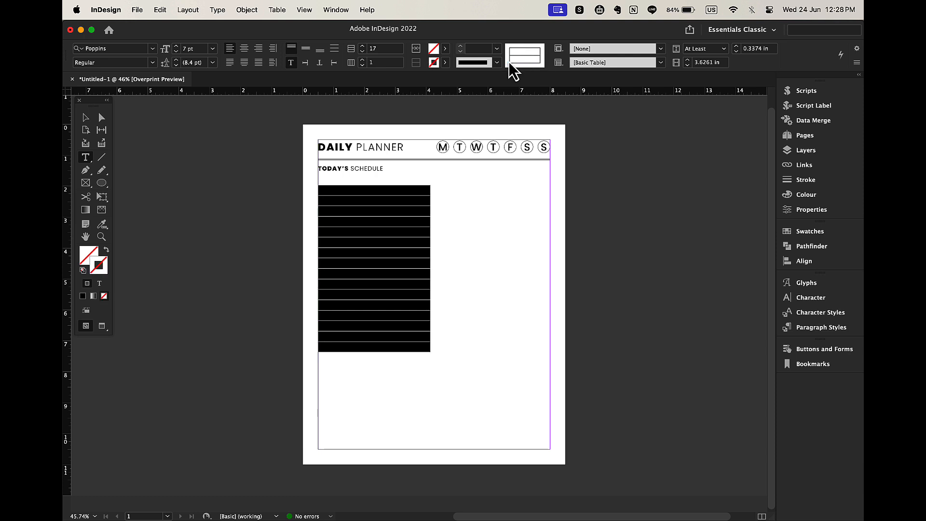
click(510, 62)
click(520, 62)
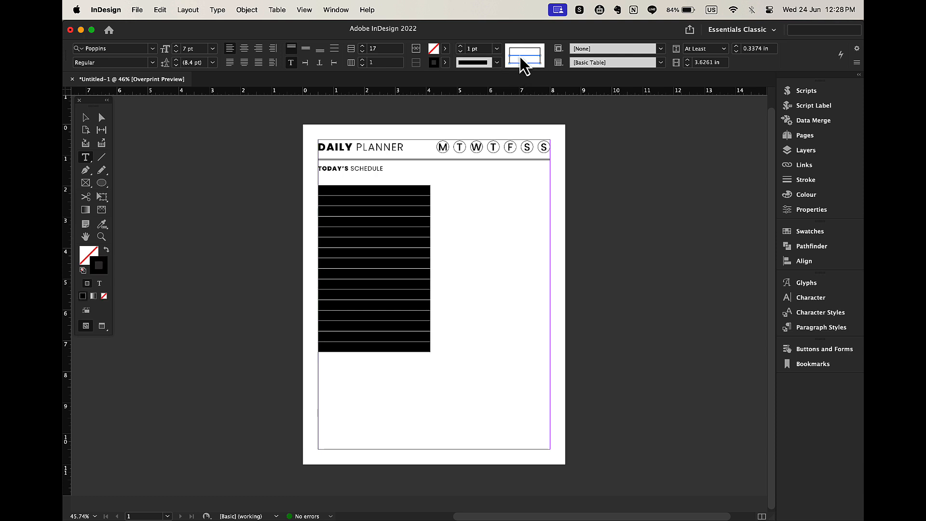
double_click(524, 48)
click(497, 62)
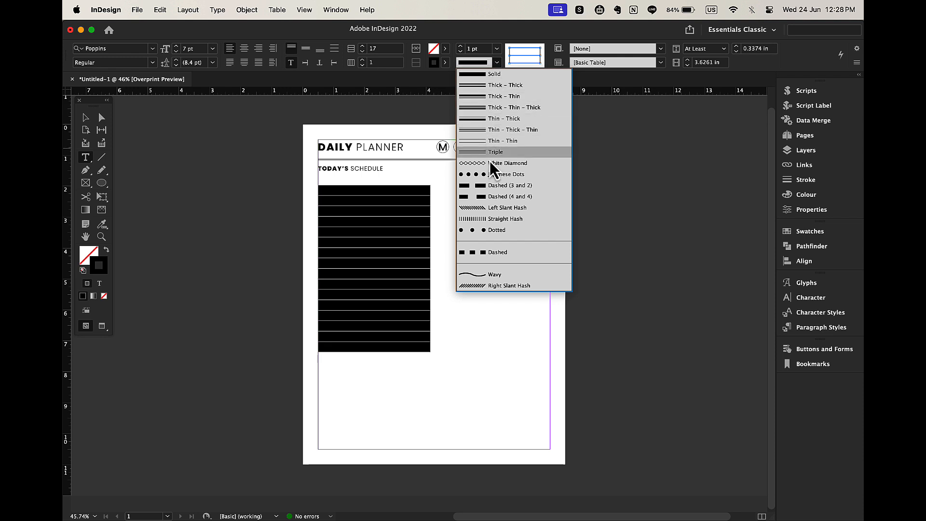
click(498, 231)
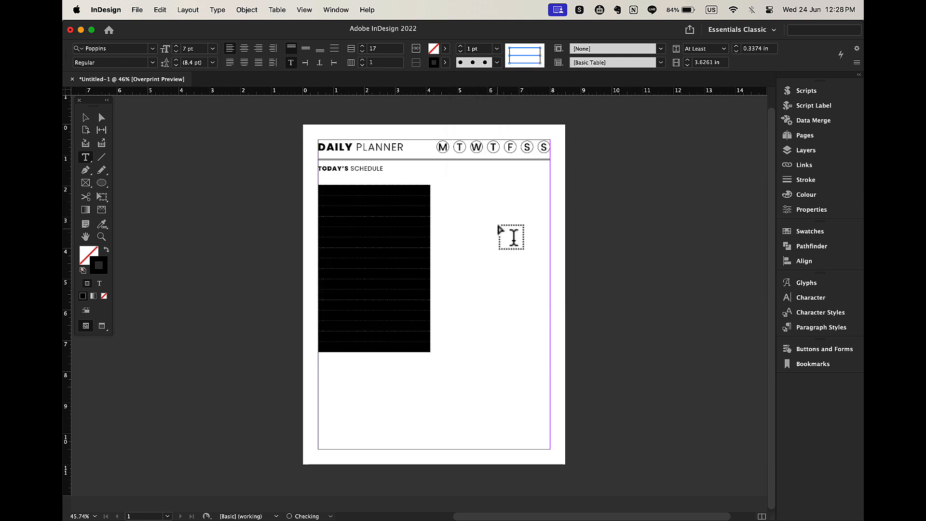
click(85, 117)
click(514, 337)
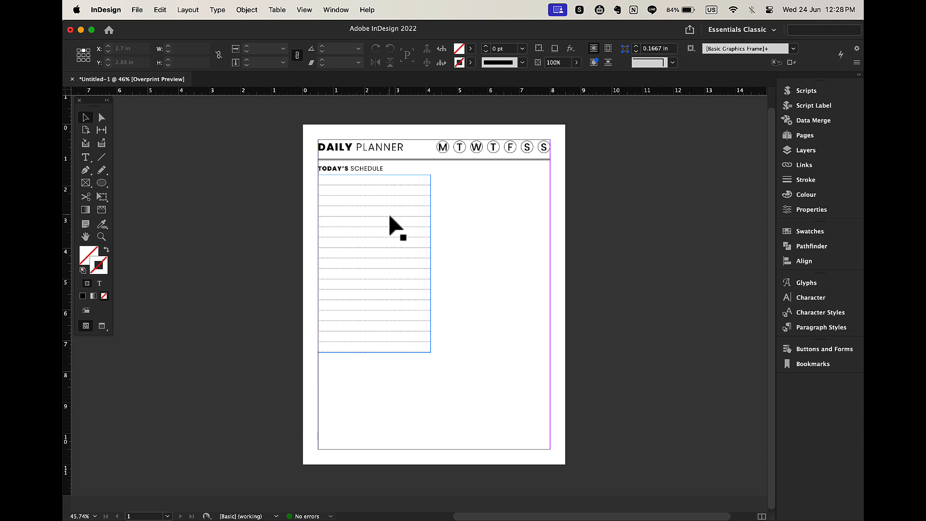
Enter the hour labels 6AM, 7AM, 8AM, 9AM, 10AM, 11AM, 12NN and 1PM in the first eight schedule rows.
double_click(334, 178)
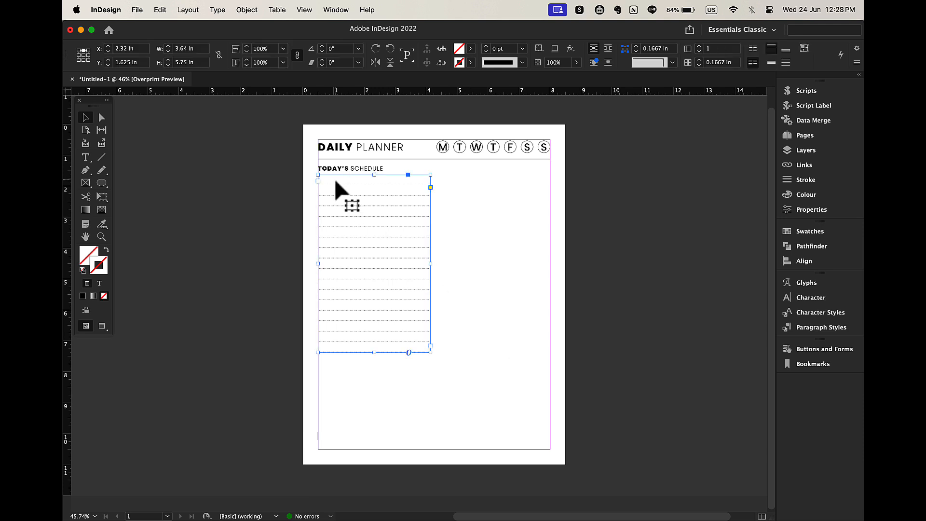
drag(336, 179, 331, 346)
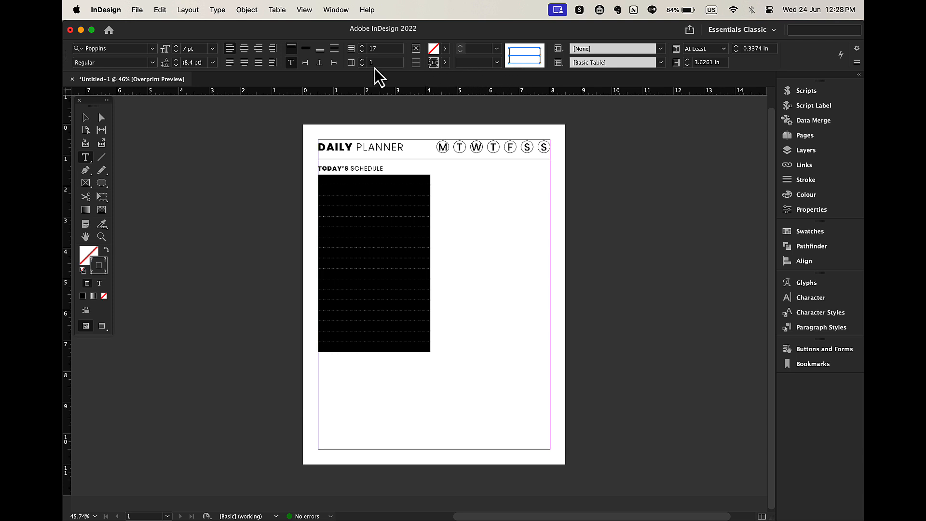
click(321, 50)
click(344, 179)
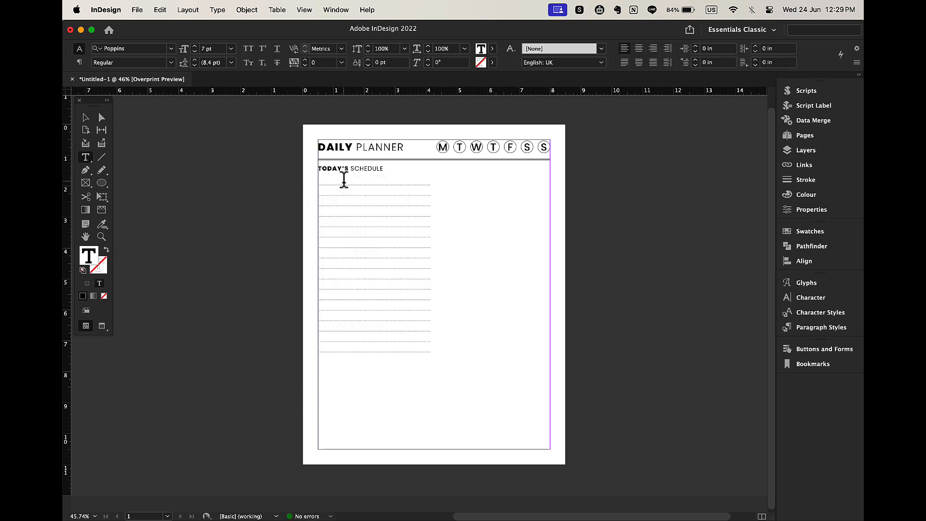
text(6AM)
key(super+equal)
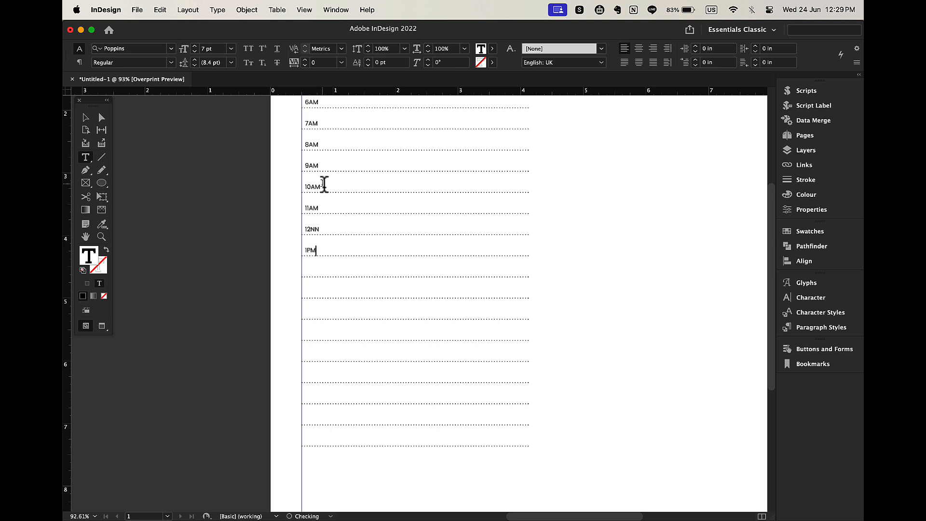
Copy the 1PM label into each of the remaining empty rows of the schedule table.
double_click(314, 251)
key(super+c)
drag(313, 271, 319, 437)
key(super+v)
click(318, 289)
key(super+v)
click(315, 314)
key(super+v)
click(314, 334)
key(super+v)
click(313, 355)
Renumber the copied labels in the rows below 1PM as 2PM through 10PM.
click(308, 271)
key(BackSpace)
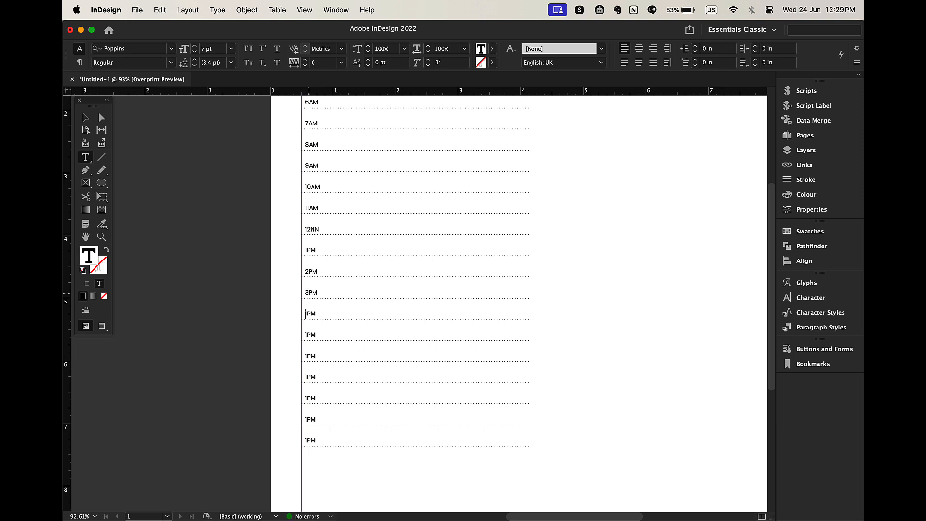
text(4)
click(306, 335)
key(BackSpace)
text(5)
click(307, 356)
key(BackSpace)
text(6)
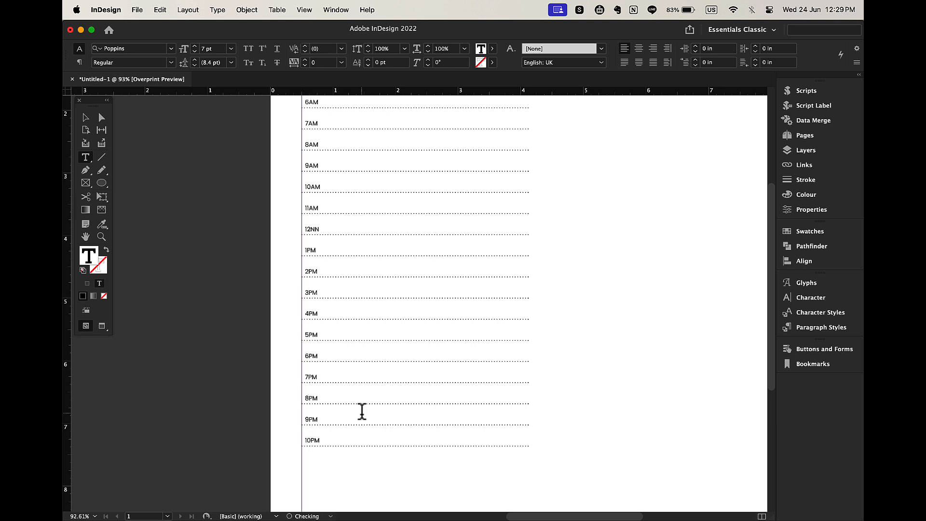
Duplicate the TODAY'S SCHEDULE heading and place the copy just below the 10PM row.
key(super+0)
click(85, 117)
click(386, 190)
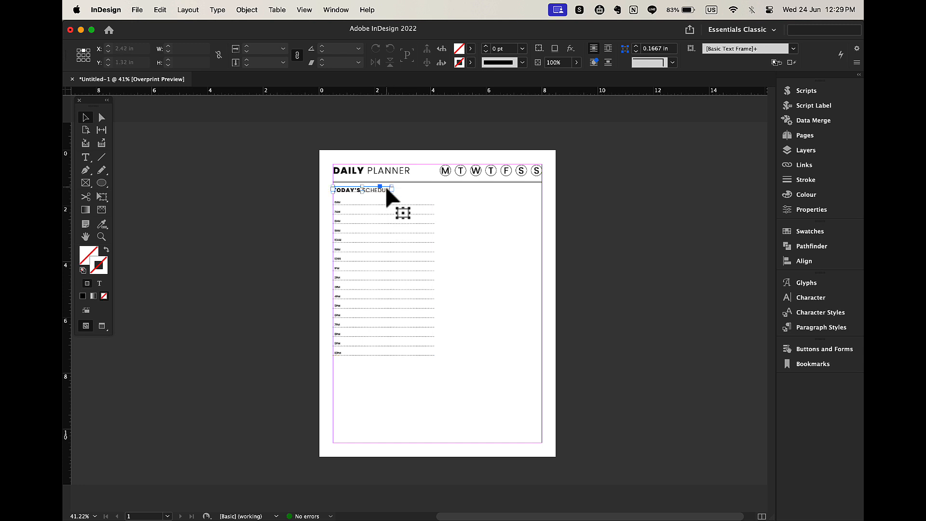
drag(386, 190, 405, 369)
Change the copied heading's text to DAILY NOTES and centre it within its frame.
triple_click(405, 368)
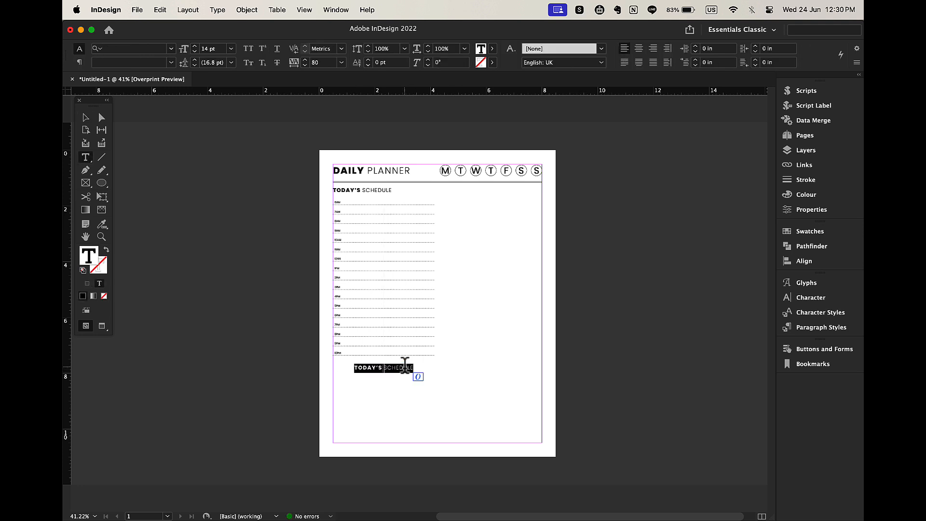
double_click(367, 368)
text(DAILY)
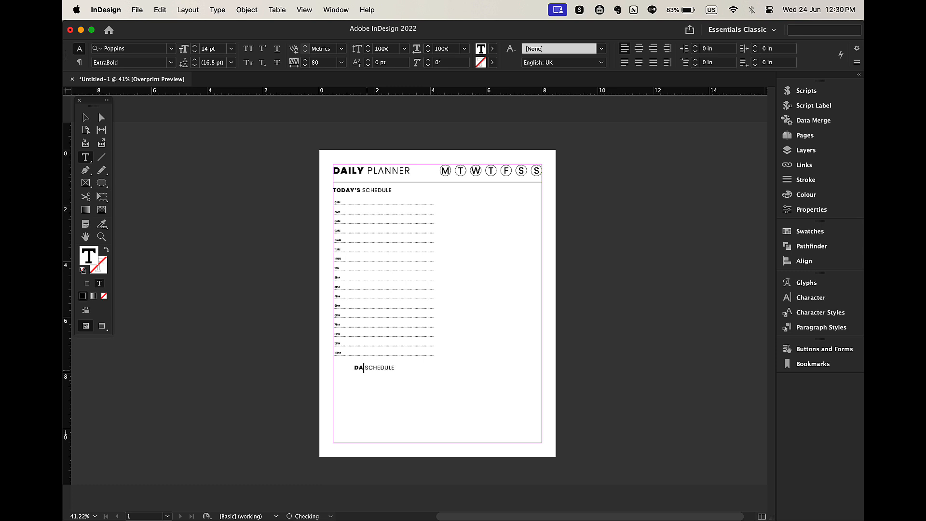
double_click(391, 368)
text(NOTES)
key(super+a)
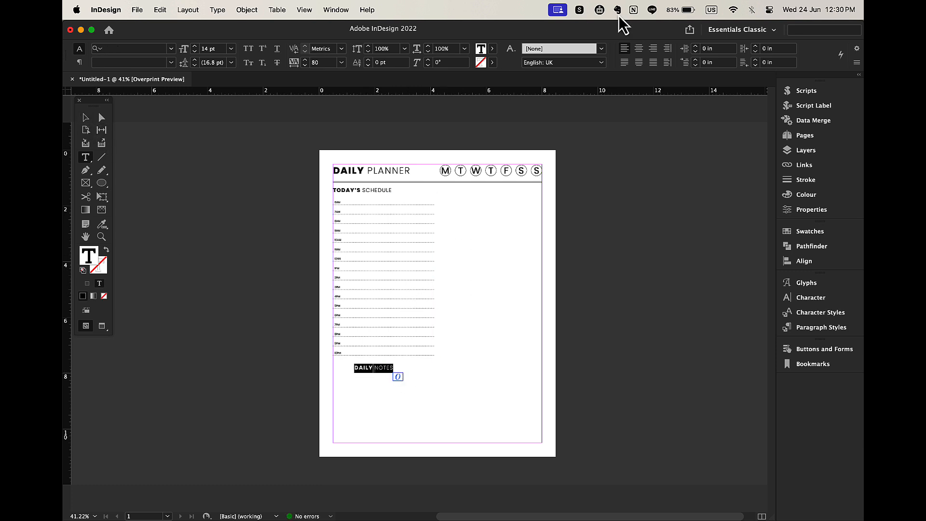
click(86, 117)
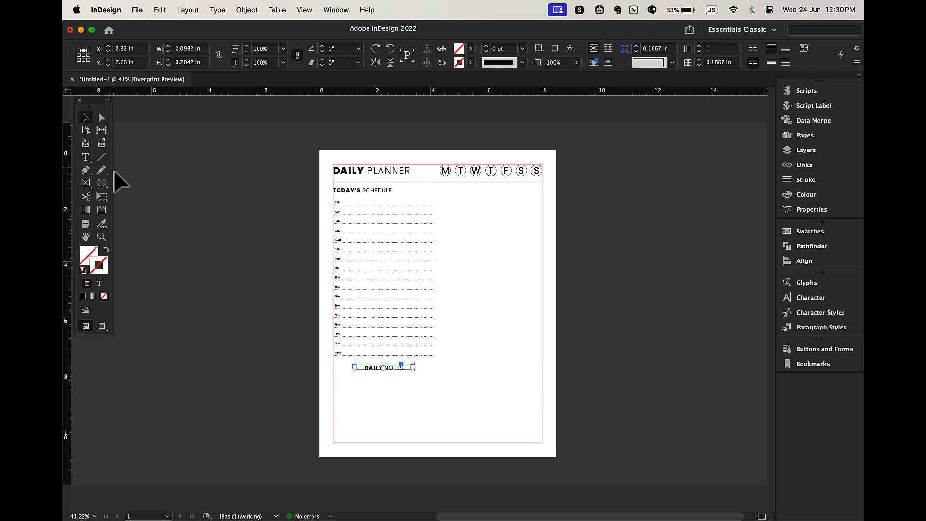
Draw a rectangle about 3.64 in wide and 2.74 in tall below the schedule table, with a [Black] 0.5 pt stroke.
drag(106, 192, 136, 198)
drag(333, 368, 435, 443)
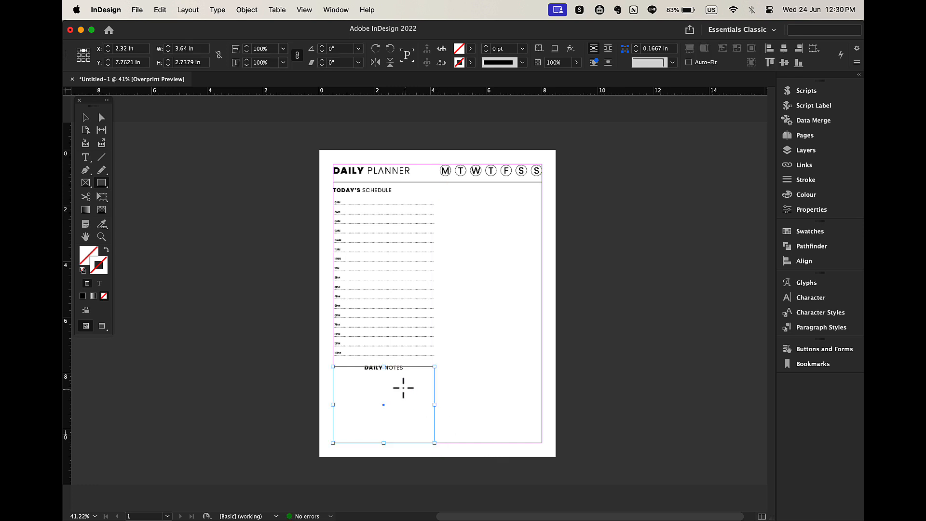
click(468, 64)
click(415, 129)
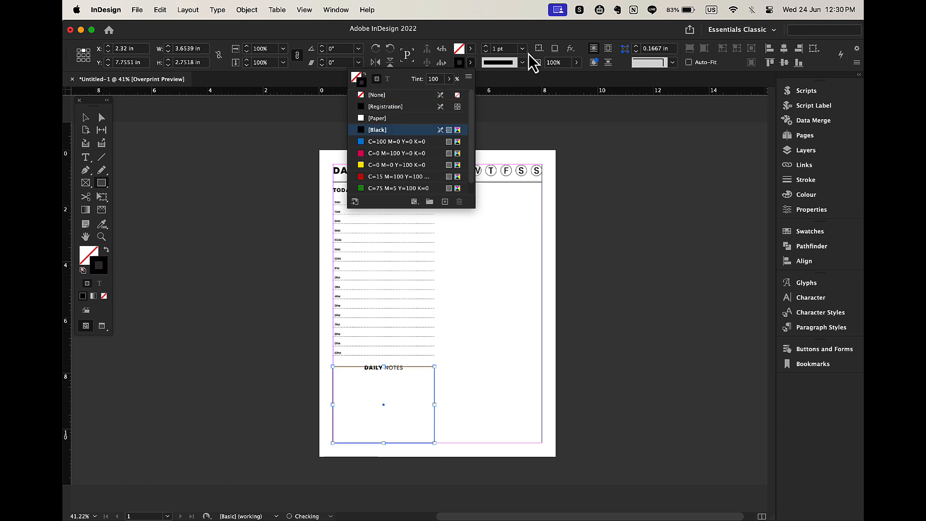
click(523, 48)
click(511, 82)
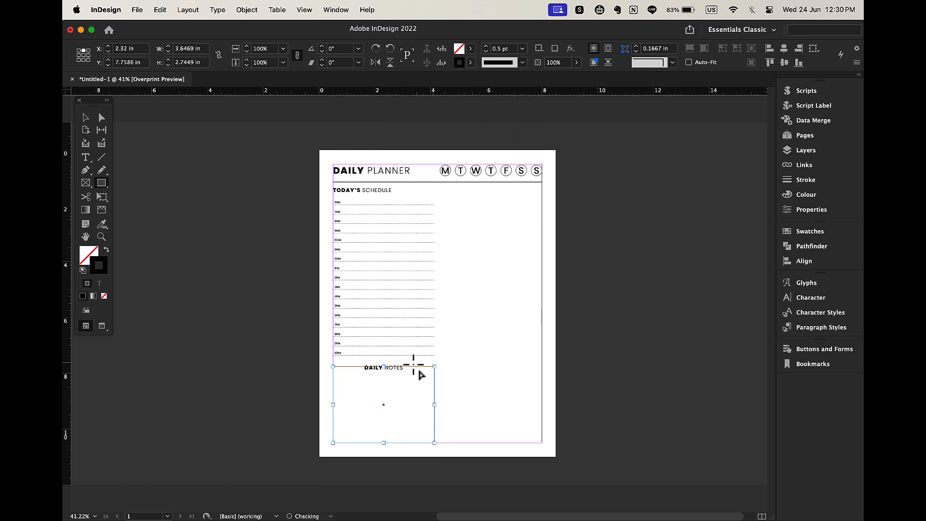
Narrow the DAILY NOTES text frame to about 1.88 in and fill it with [Paper].
click(84, 118)
scroll(450, 372, up, 3)
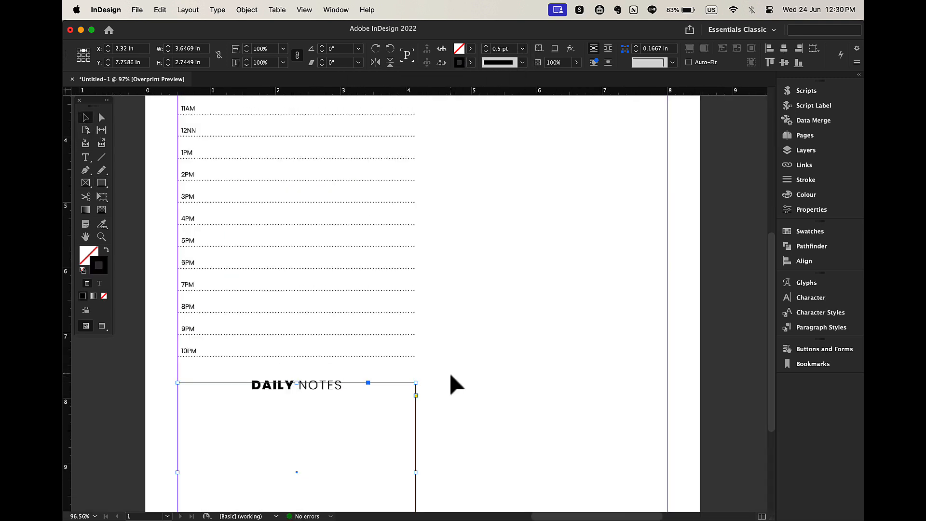
scroll(451, 376, down, 5)
click(405, 252)
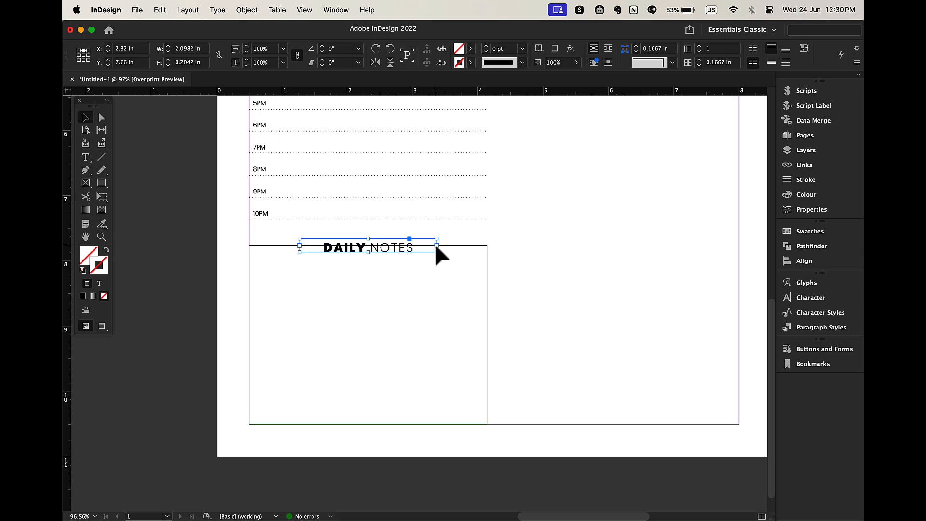
drag(436, 246, 411, 253)
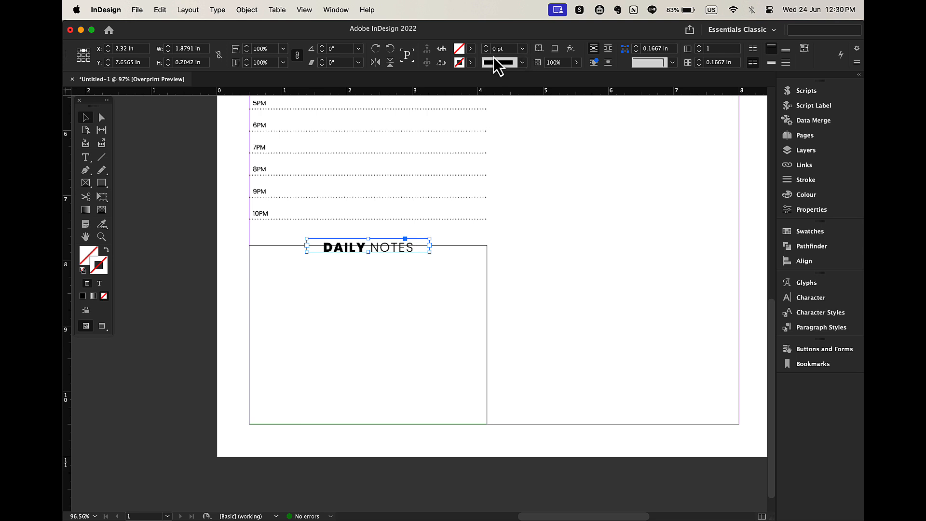
click(471, 49)
click(381, 108)
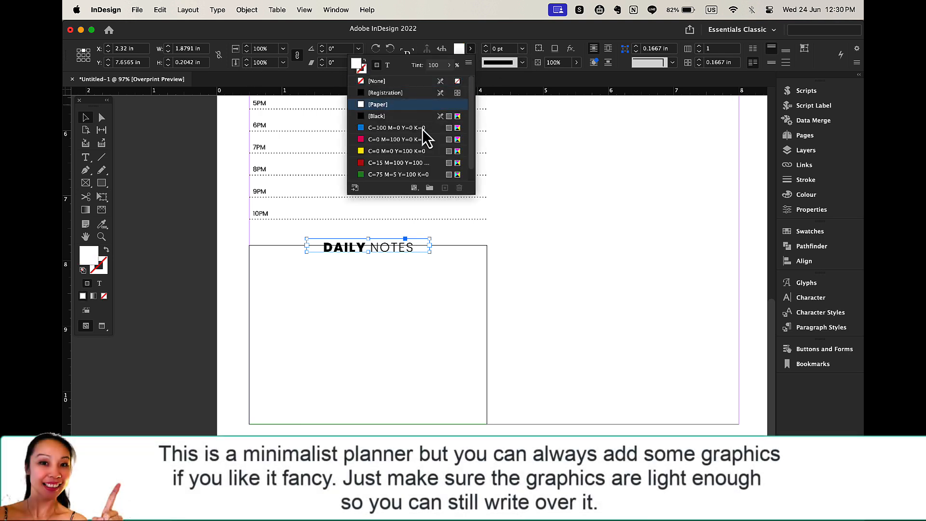
Bring the DAILY NOTES heading to the front and nudge it up slightly to centre it on the box's top edge.
right_click(396, 250)
mouse_move(453, 299)
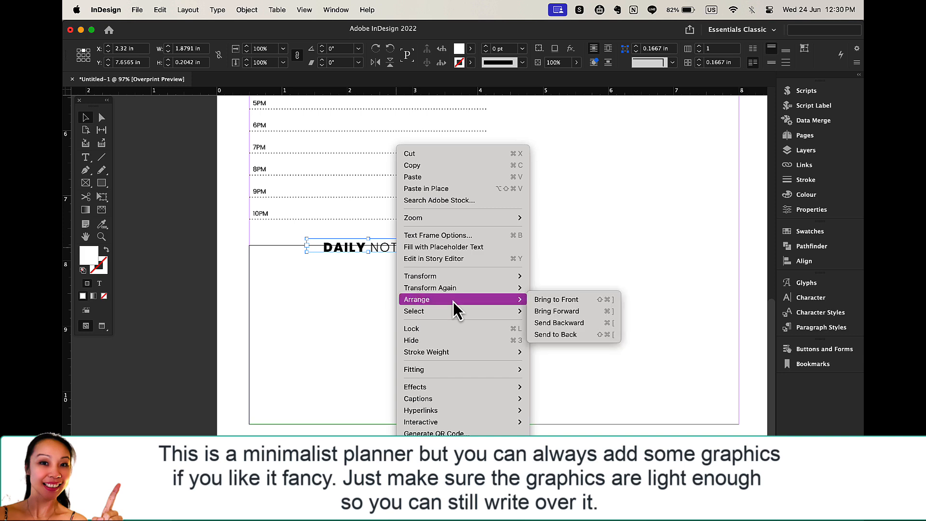
click(579, 300)
click(559, 275)
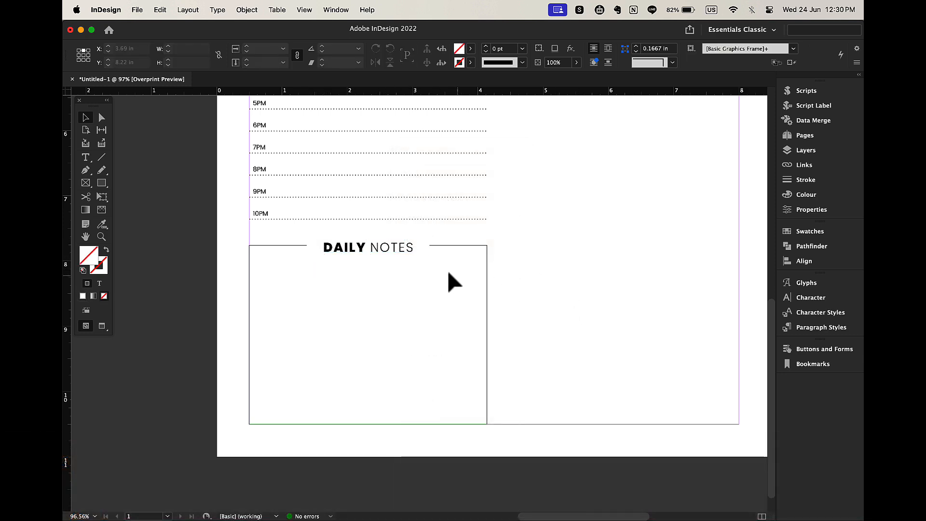
click(406, 251)
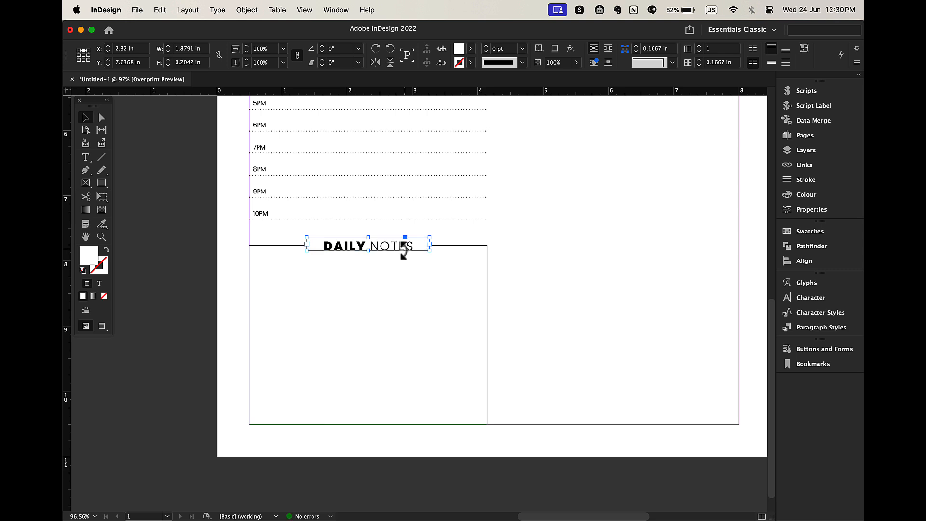
click(517, 284)
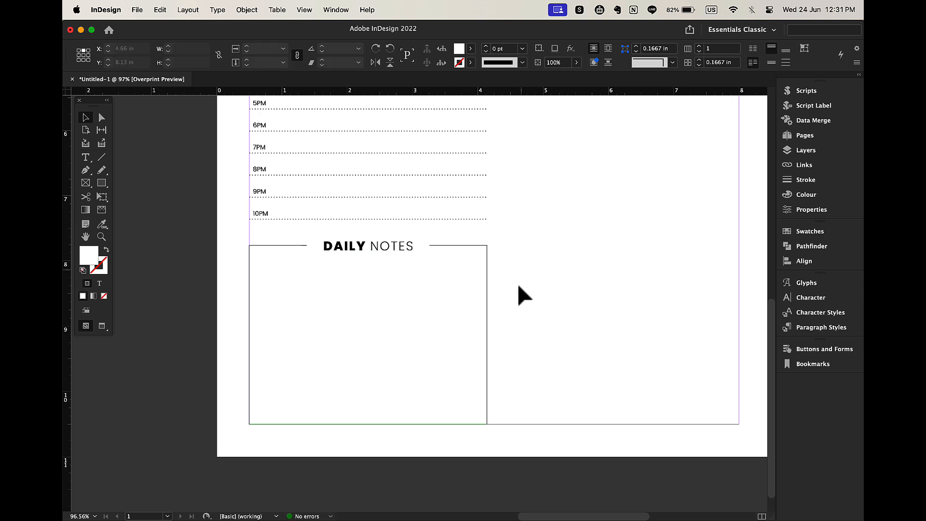
Set the notes box's outline to the Thin - Thick stroke type with a weight of 3 pt.
click(487, 374)
click(522, 63)
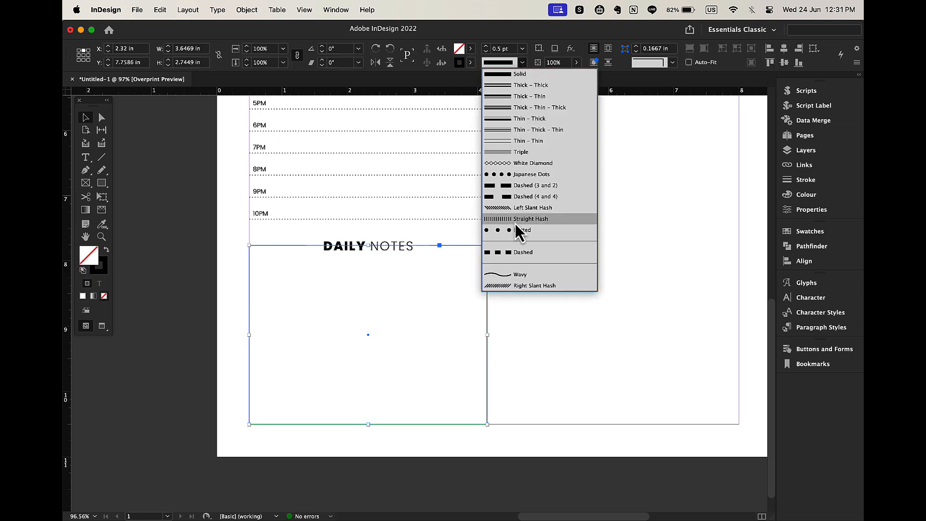
click(528, 120)
click(522, 50)
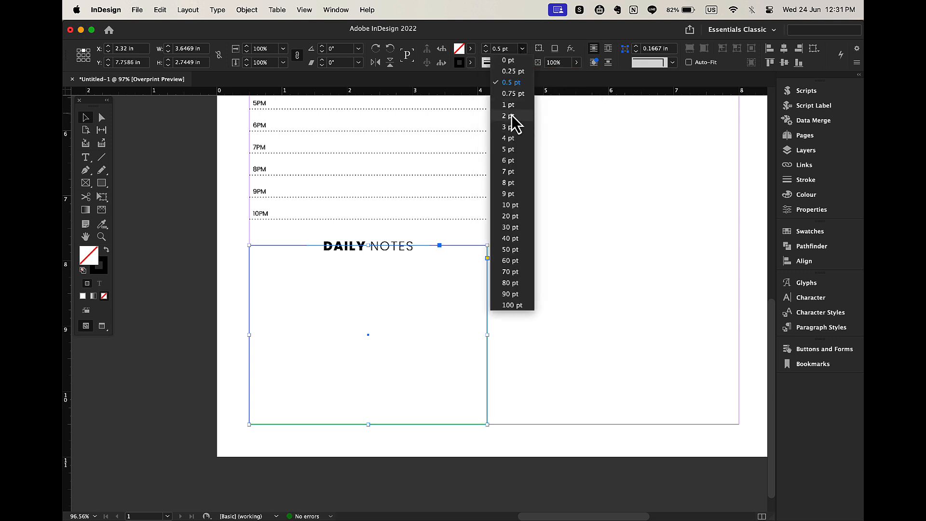
click(512, 126)
click(514, 213)
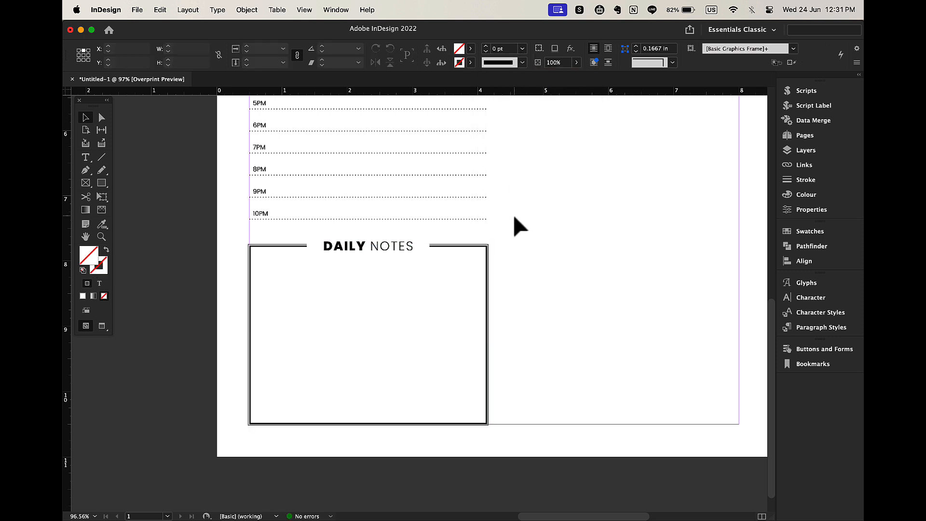
Duplicate the DAILY NOTES box with its heading into the right column, just below the weekday letters and level with TODAY'S SCHEDULE.
scroll(514, 214, down, 4)
scroll(514, 214, up, 5)
scroll(513, 215, right, 3)
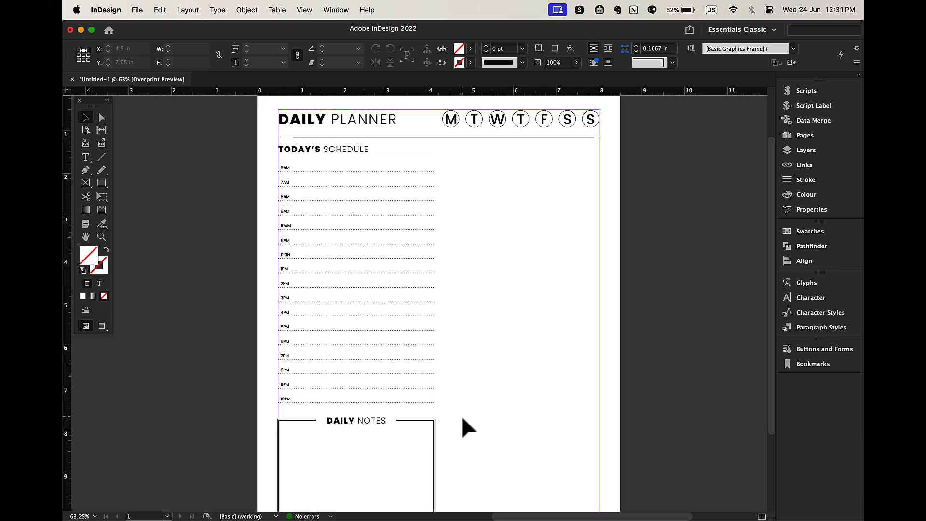
click(355, 424)
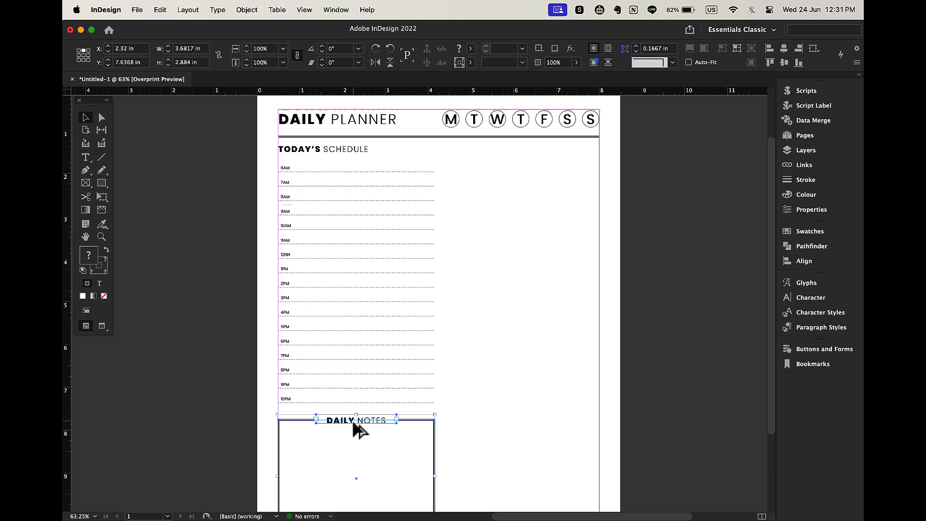
drag(354, 424, 521, 152)
Change the copied box's heading to TODAY'S GOALS.
key(t)
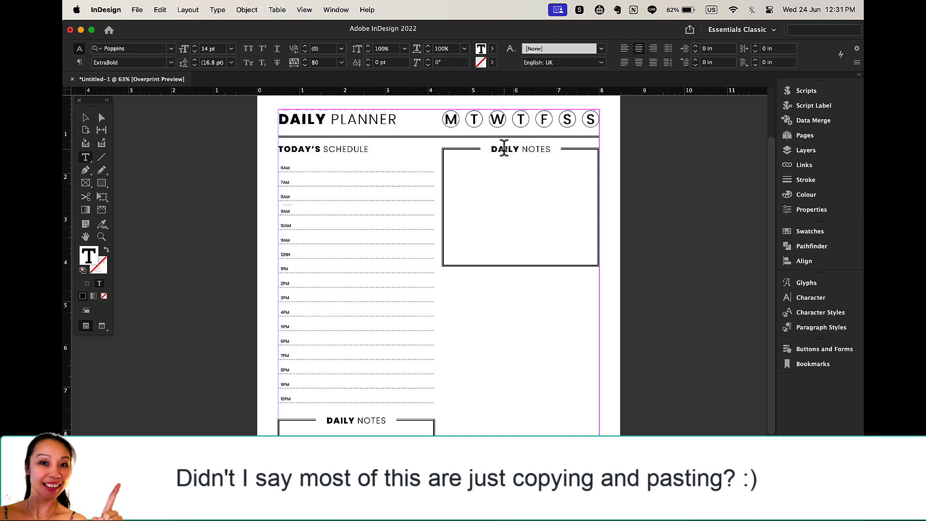
double_click(504, 149)
text(TODAY)
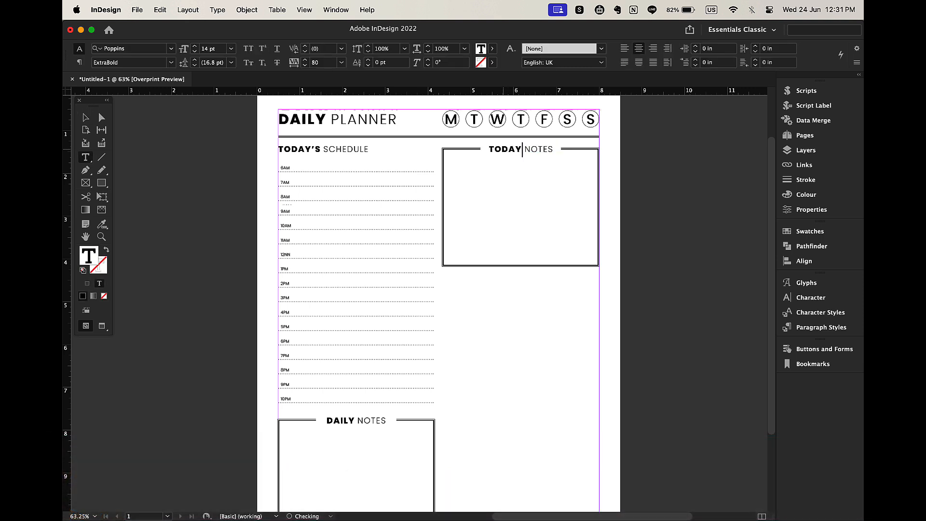
text('S)
double_click(544, 148)
text(GOALS)
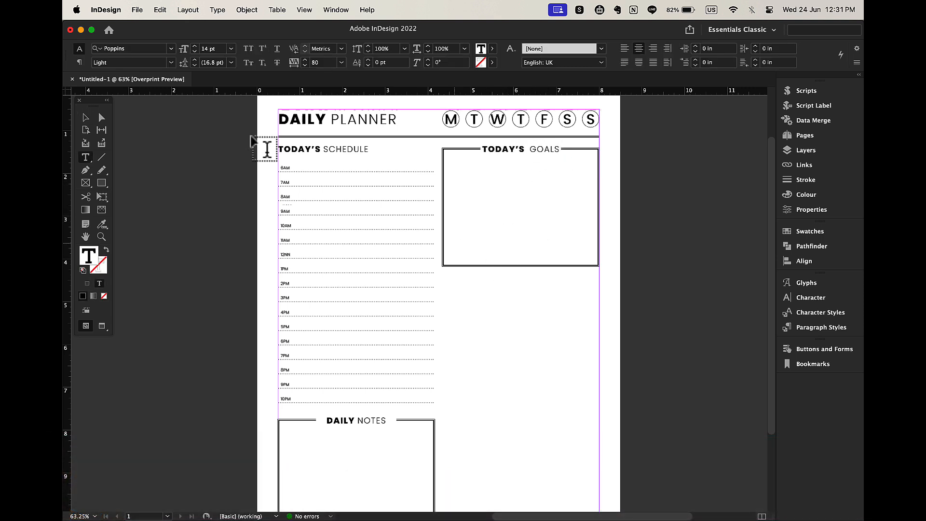
Shorten the TODAY'S GOALS box from its bottom edge to a height of about 1.92 in.
click(86, 118)
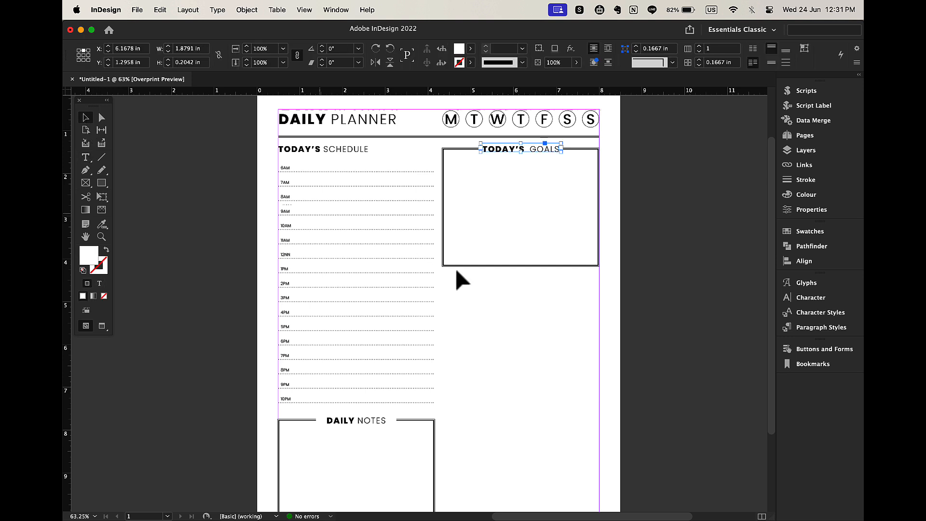
click(505, 265)
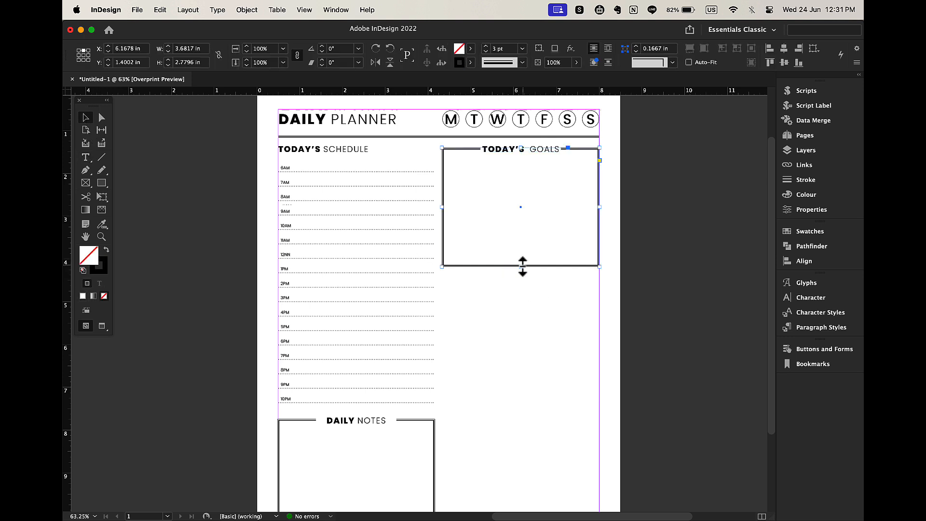
drag(521, 265, 521, 229)
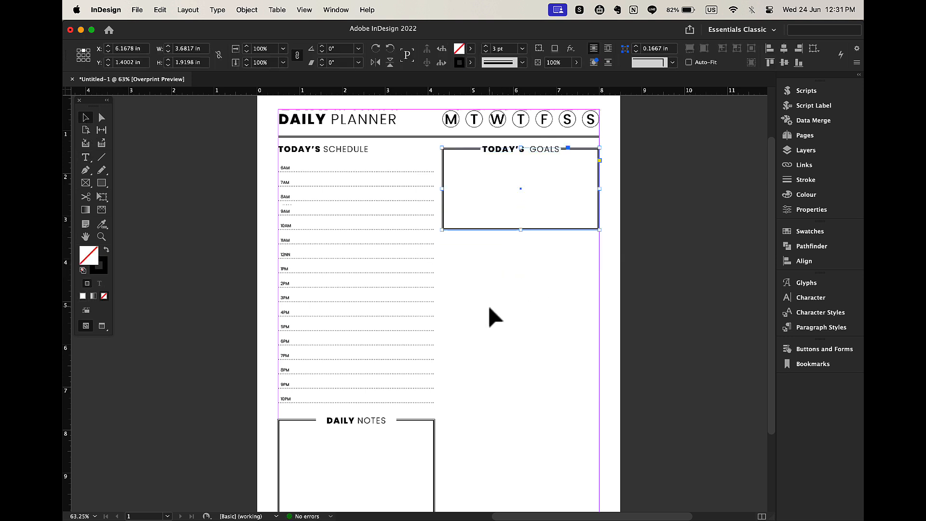
Stack three copies of the circled M down the left side of the TODAY'S GOALS box and delete their letters, keeping the circles.
click(452, 127)
drag(454, 128, 461, 221)
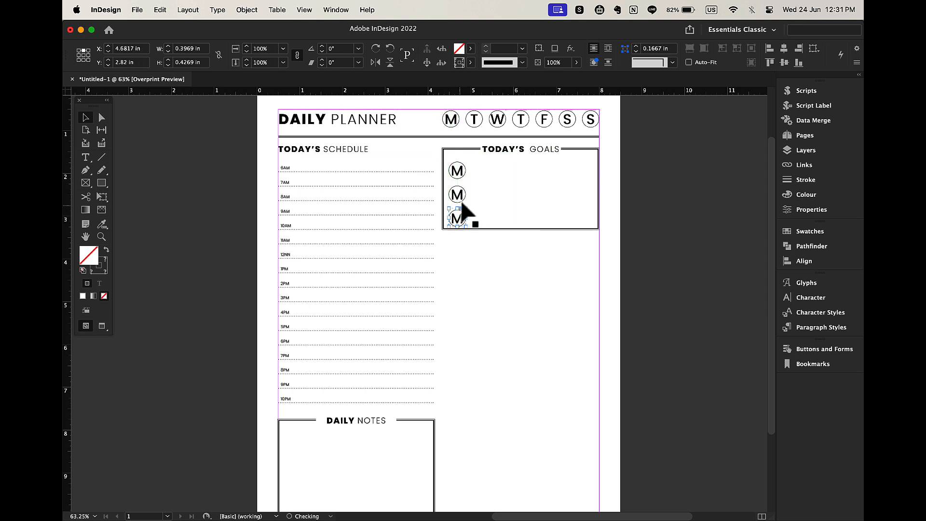
click(460, 178)
key(Delete)
click(456, 195)
key(Delete)
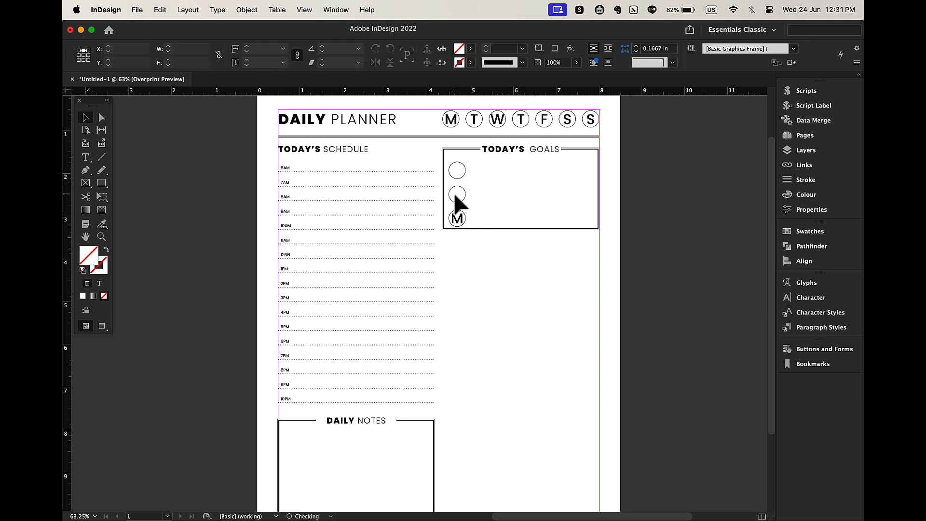
click(458, 220)
key(Delete)
Scale the three goal circles down together to about 0.35 in in diameter.
click(465, 173)
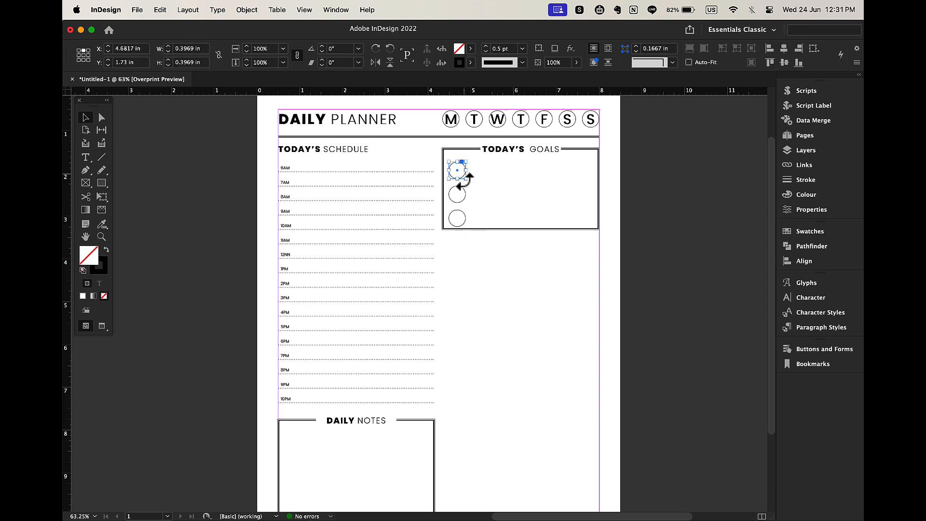
shift+click(464, 224)
mouse_move(466, 227)
mouse_down()
mouse_move(461, 219)
mouse_move(461, 233)
mouse_move(470, 229)
mouse_move(464, 220)
mouse_up()
click(479, 252)
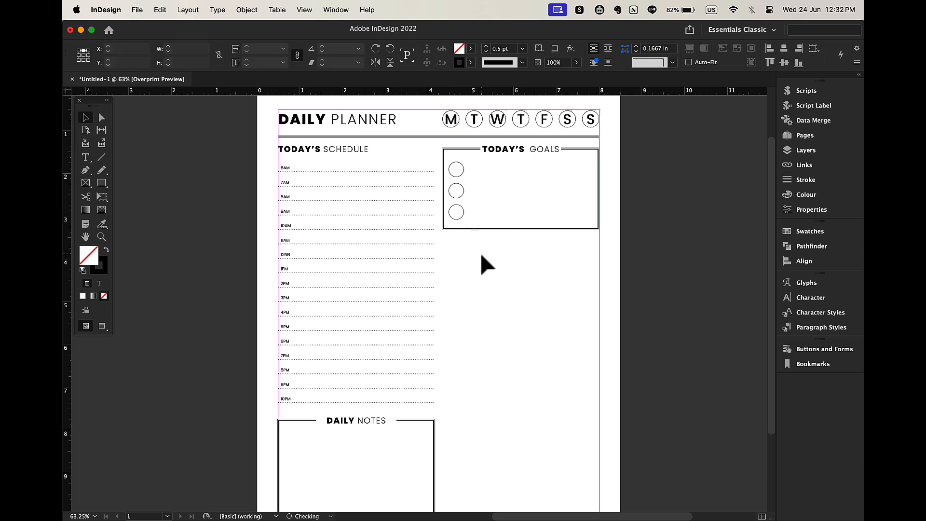
Move the lowest goal circle down slightly and distribute the vertical spacing between the three circles evenly.
click(463, 213)
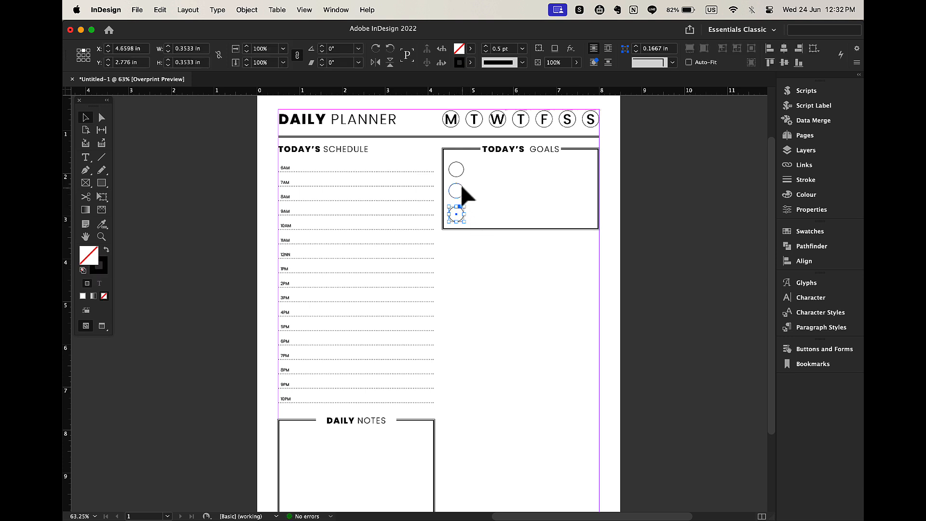
shift+click(458, 171)
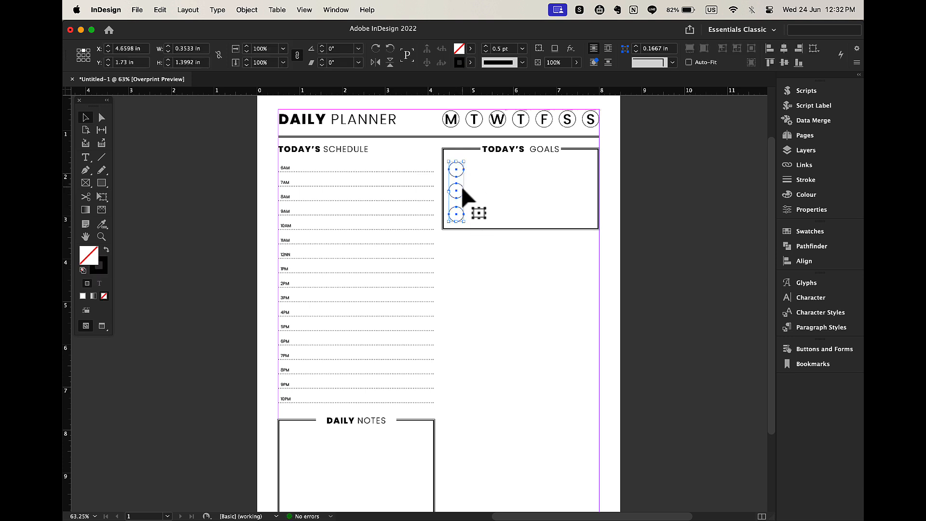
click(791, 261)
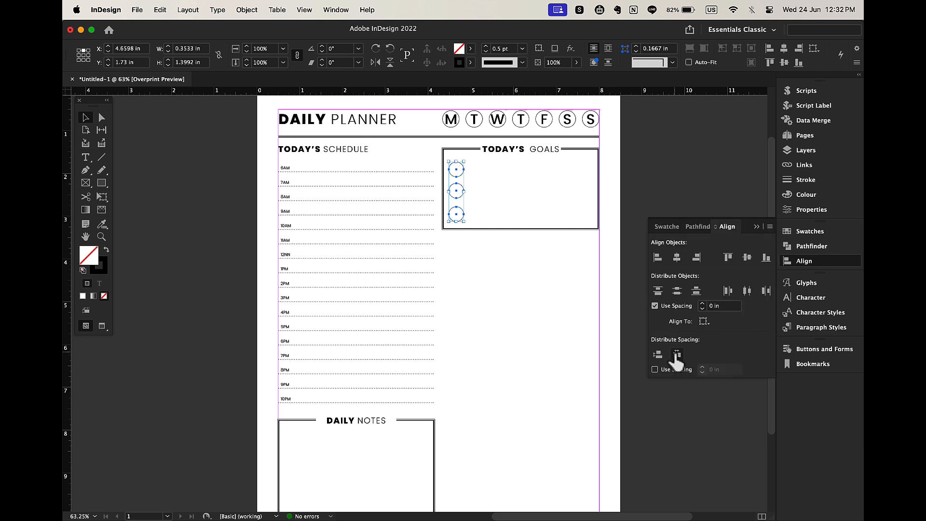
click(658, 355)
click(499, 292)
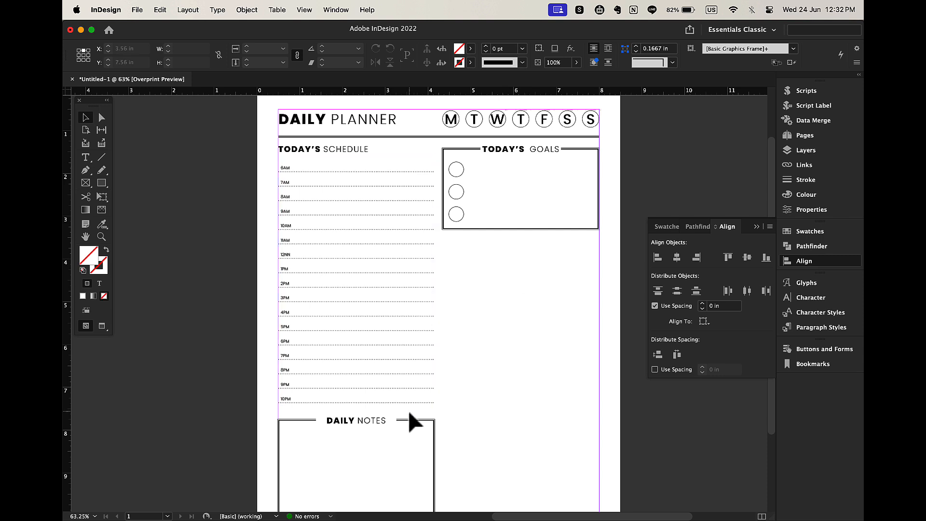
Duplicate the DAILY NOTES box with its heading directly below the TODAY'S GOALS box.
click(358, 422)
drag(347, 421, 514, 244)
click(616, 292)
Change the heading of the box below TODAY'S GOALS to TODAY'S PRIORITIES.
double_click(508, 239)
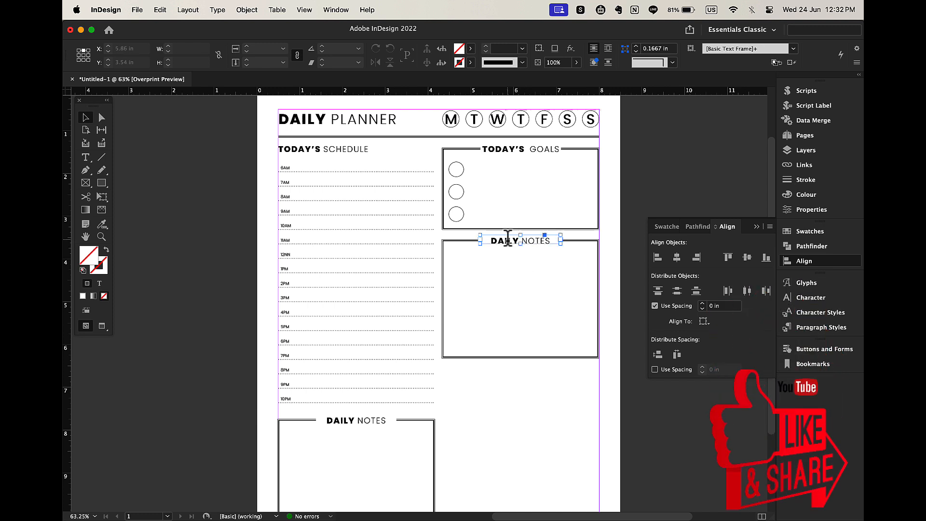
double_click(508, 239)
double_click(509, 238)
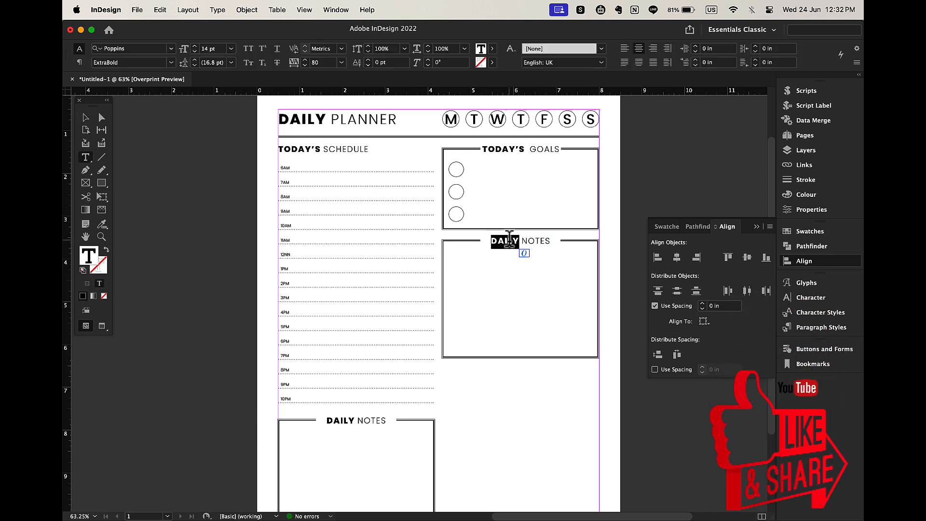
text(TODAY'S)
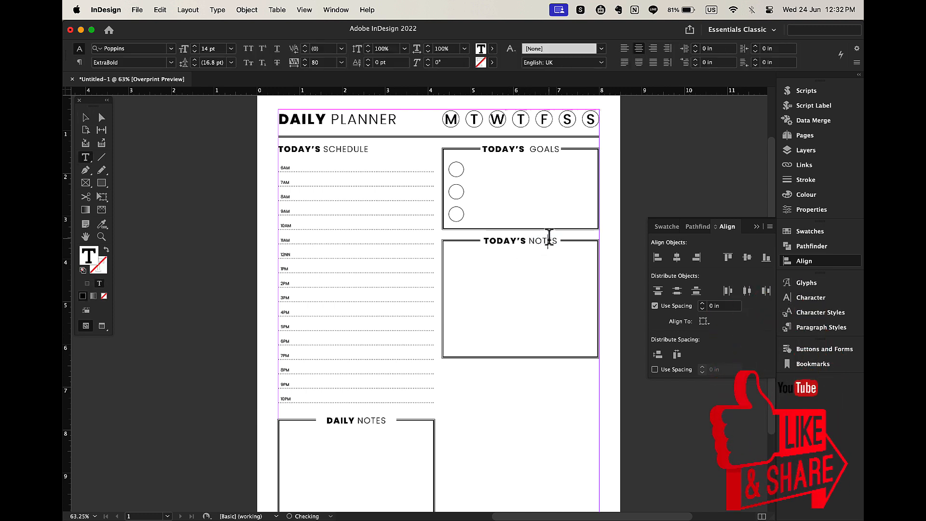
double_click(549, 240)
text(PRIORITIES)
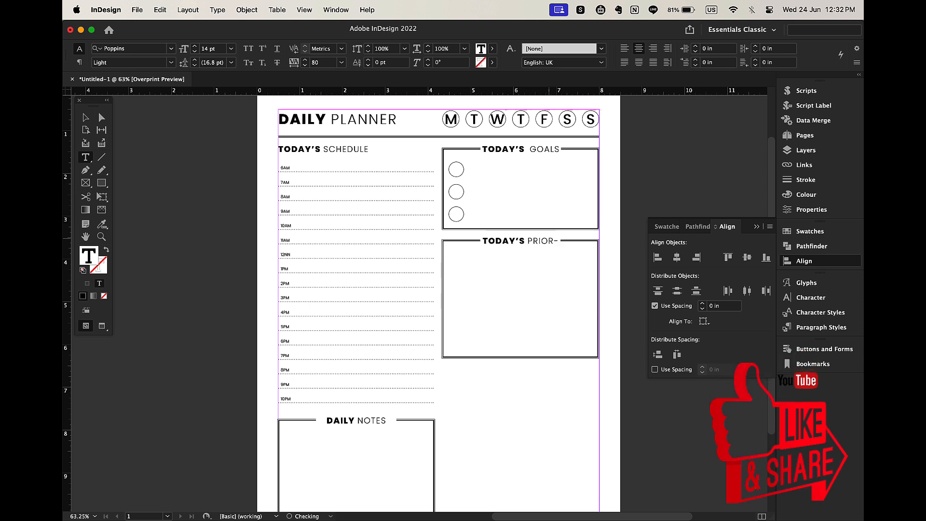
Widen the TODAY'S PRIORITIES text frame on both sides to about 2.54 in so the whole heading fits.
click(85, 118)
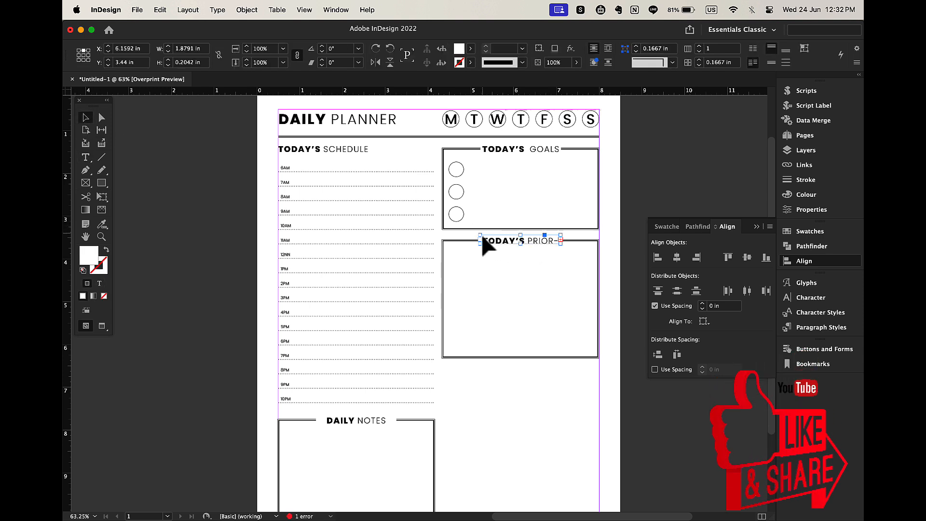
drag(480, 240, 464, 240)
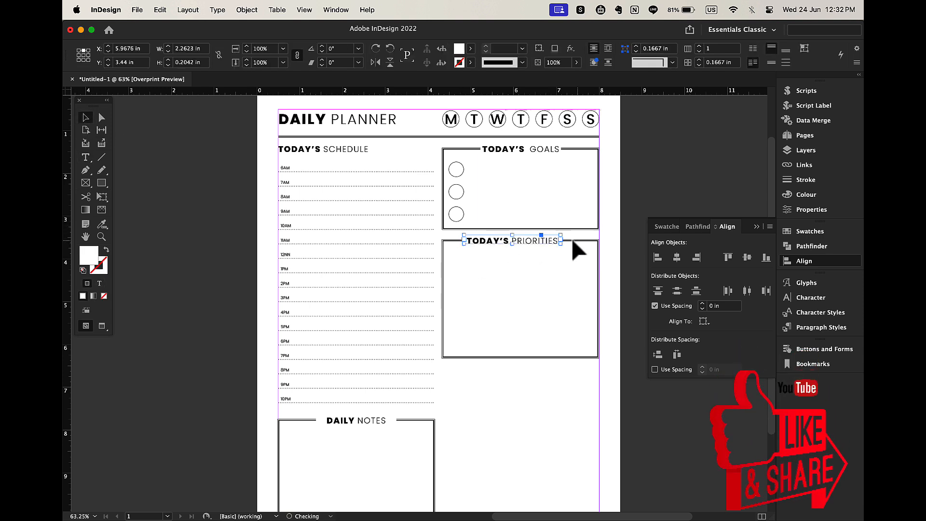
mouse_move(561, 239)
mouse_down()
mouse_move(581, 239)
mouse_move(557, 241)
mouse_up()
click(639, 275)
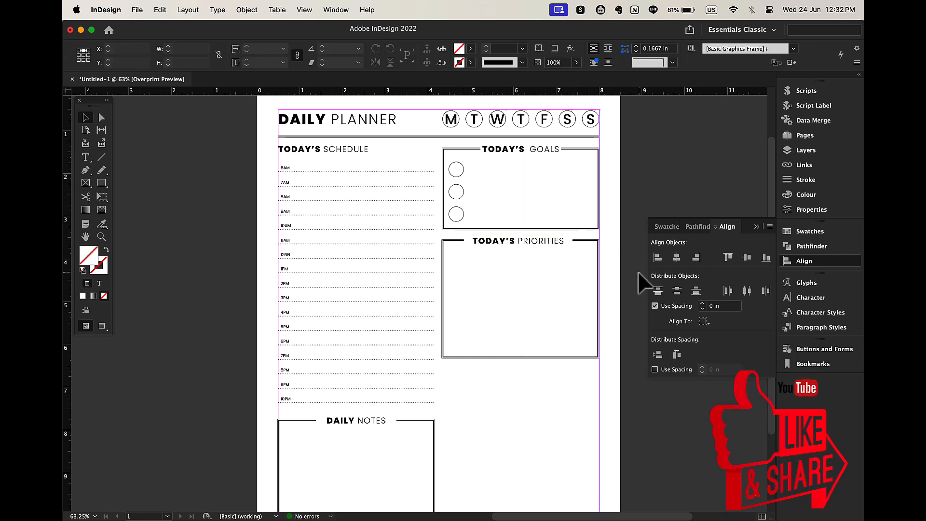
Duplicate the TODAY'S PRIORITIES heading straight down to just below the priorities box.
scroll(595, 323, down, 2)
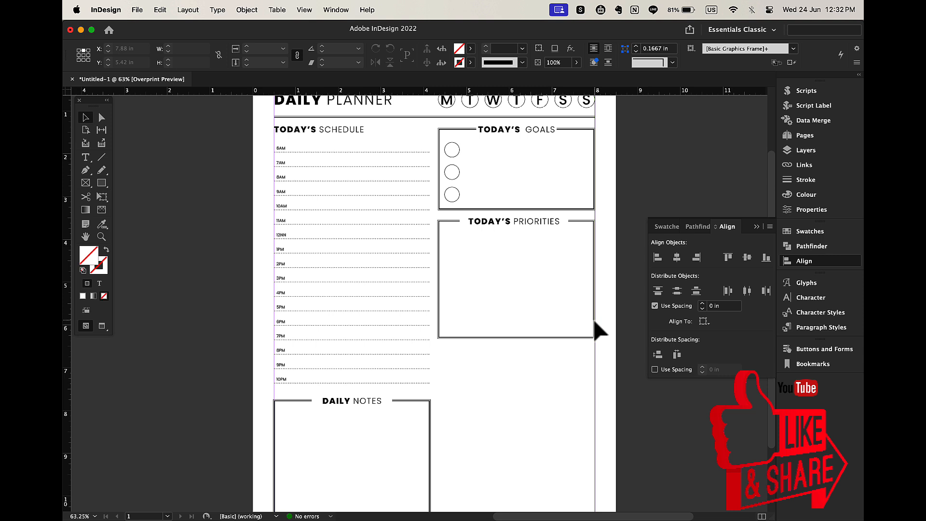
click(511, 225)
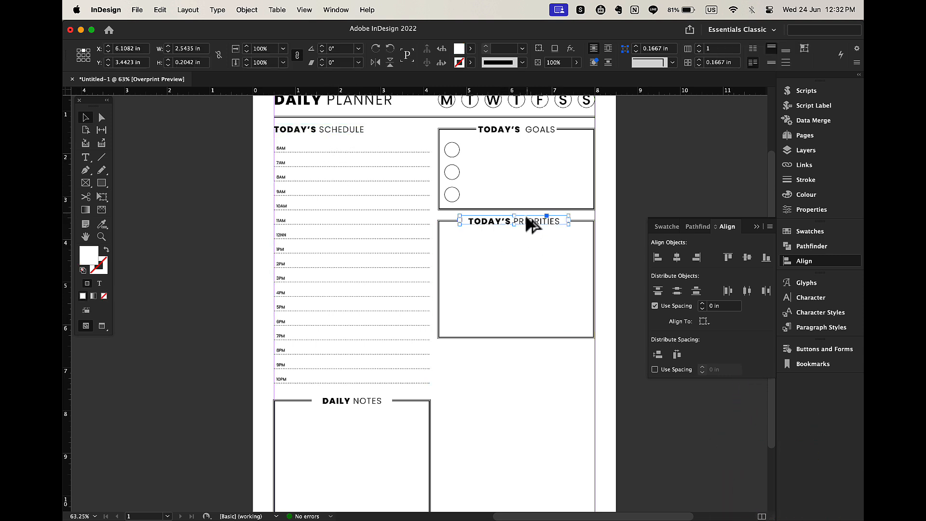
drag(528, 218, 535, 357)
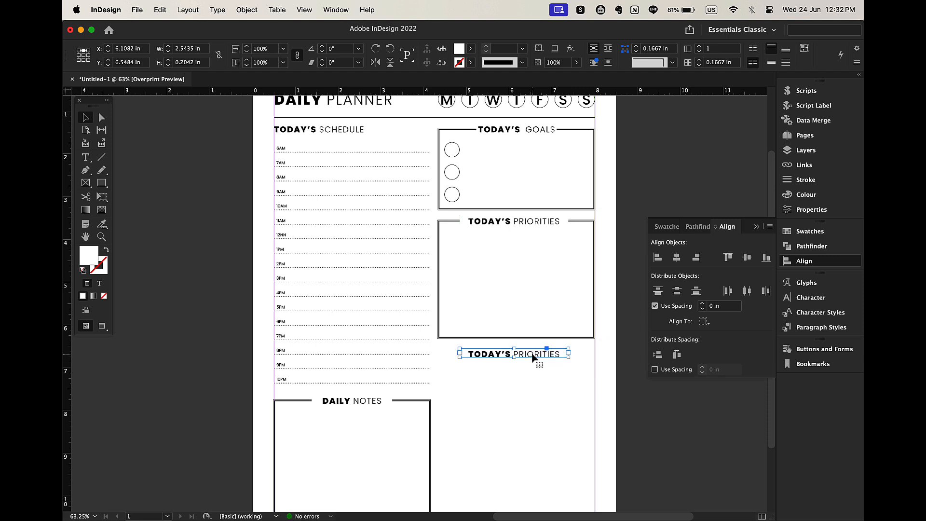
Change the duplicated heading below the priorities box to THINGS TO DO, keeping THINGS in bold.
triple_click(491, 347)
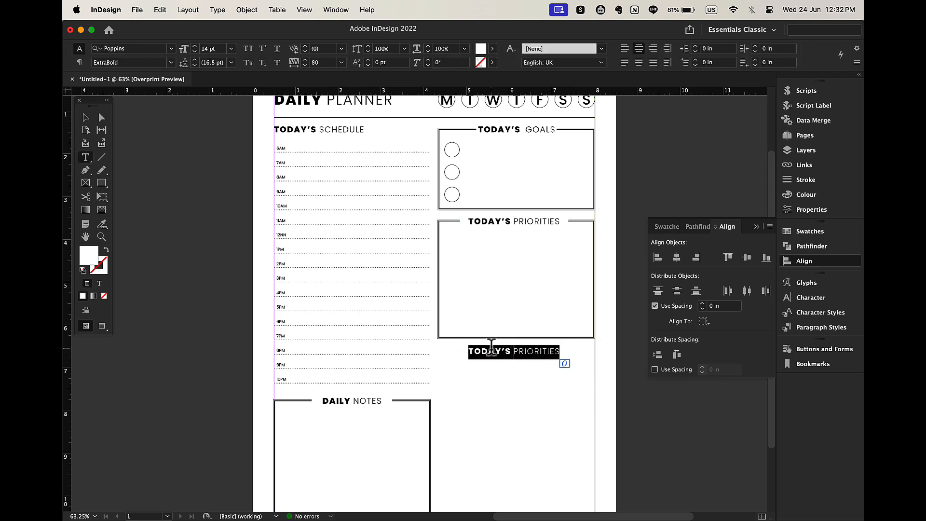
double_click(496, 350)
text(THINGS)
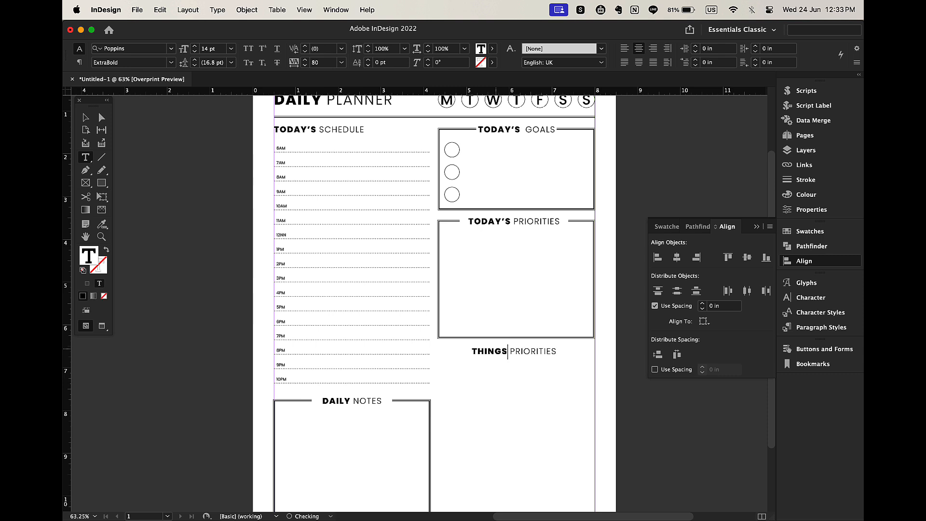
double_click(522, 349)
text(TO)
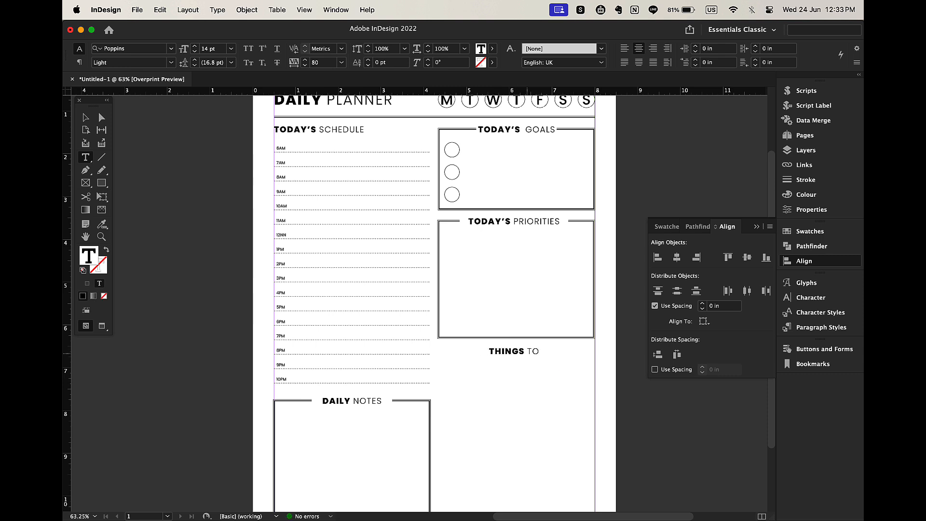
text( DO)
Duplicate the hourly schedule table into the right column, directly beneath the THINGS TO DO heading.
scroll(466, 346, down, 3)
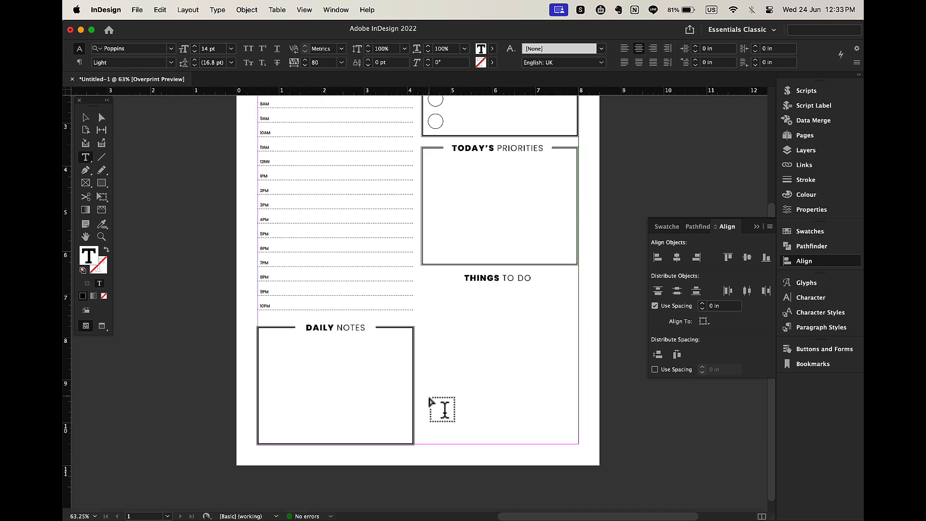
key(Escape)
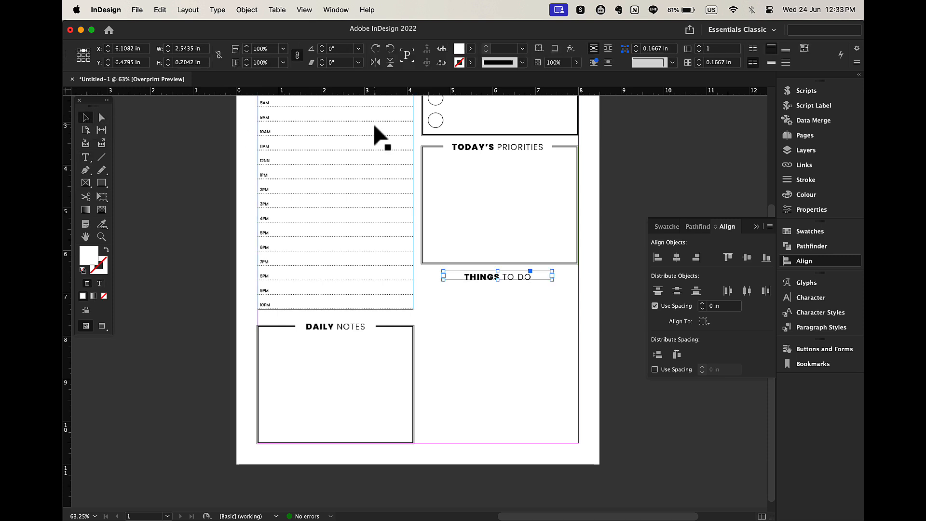
click(381, 147)
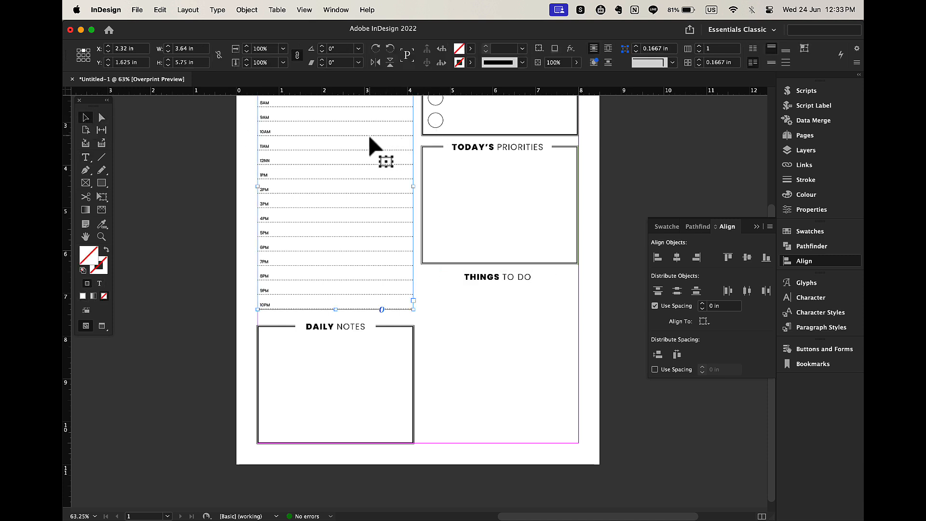
mouse_move(370, 145)
mouse_down()
mouse_move(357, 145)
mouse_move(511, 250)
mouse_move(515, 379)
mouse_move(518, 370)
mouse_up()
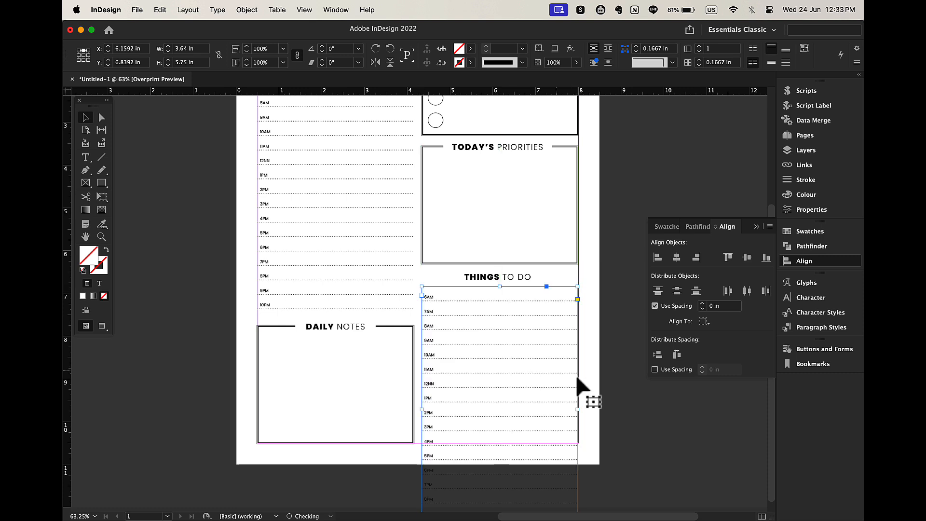
Delete the rows from 5PM downwards in the copied table, which extend past the bottom margin.
double_click(548, 453)
drag(548, 453, 548, 507)
right_click(547, 483)
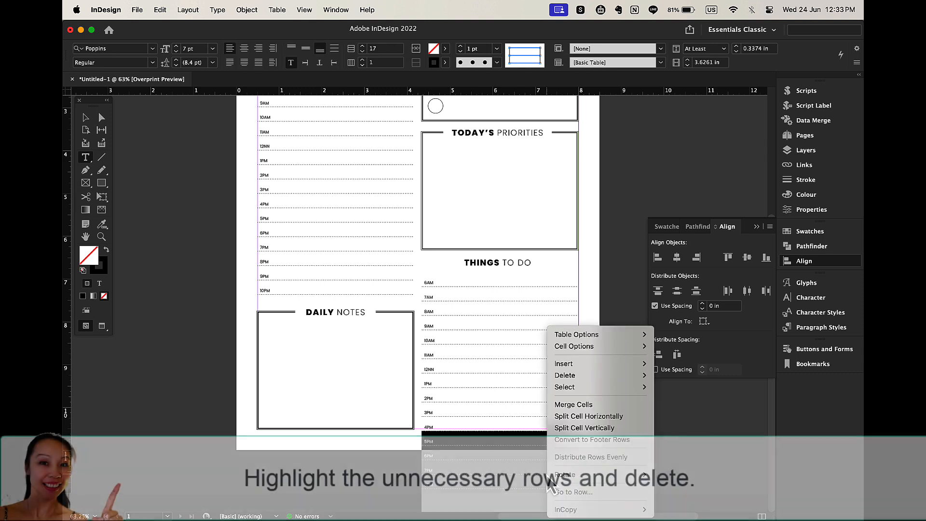
mouse_move(592, 376)
click(659, 376)
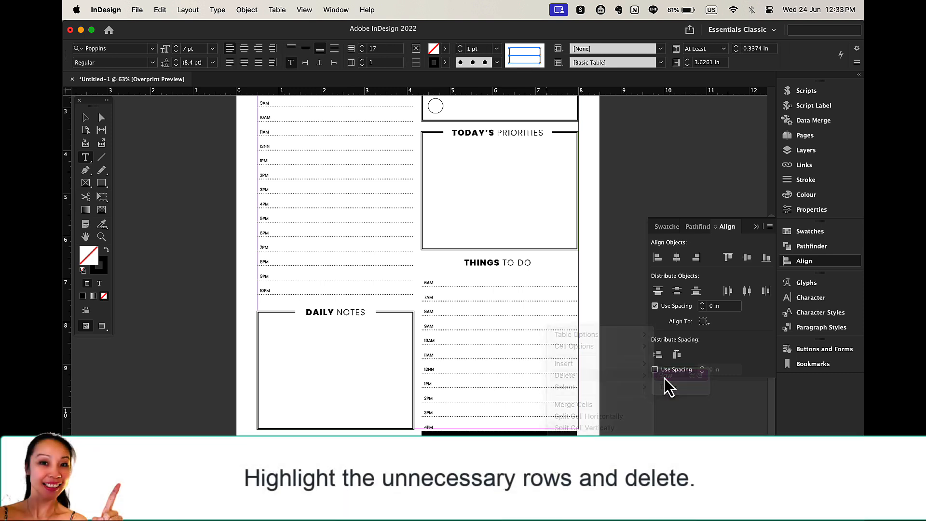
Fit the height of the THINGS TO DO table's frame to its remaining rows.
click(85, 117)
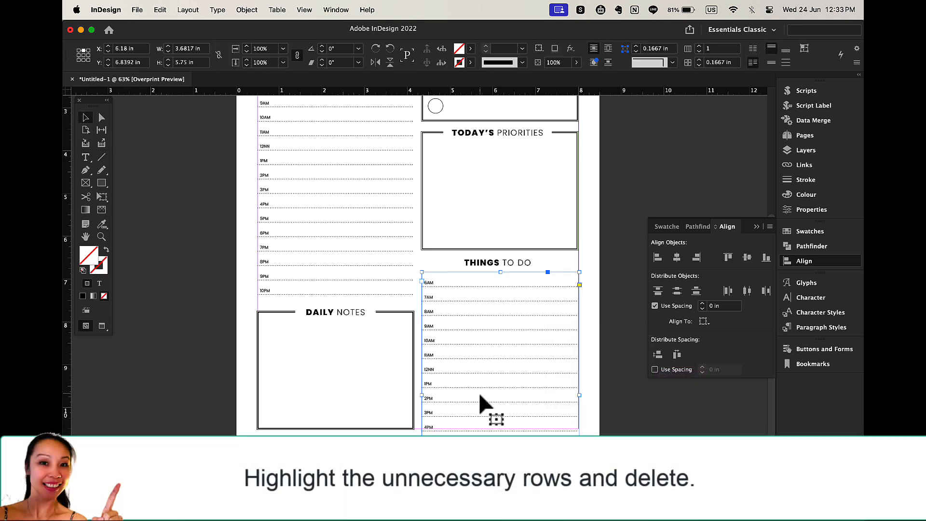
scroll(526, 491, left, 1)
scroll(527, 491, down, 3)
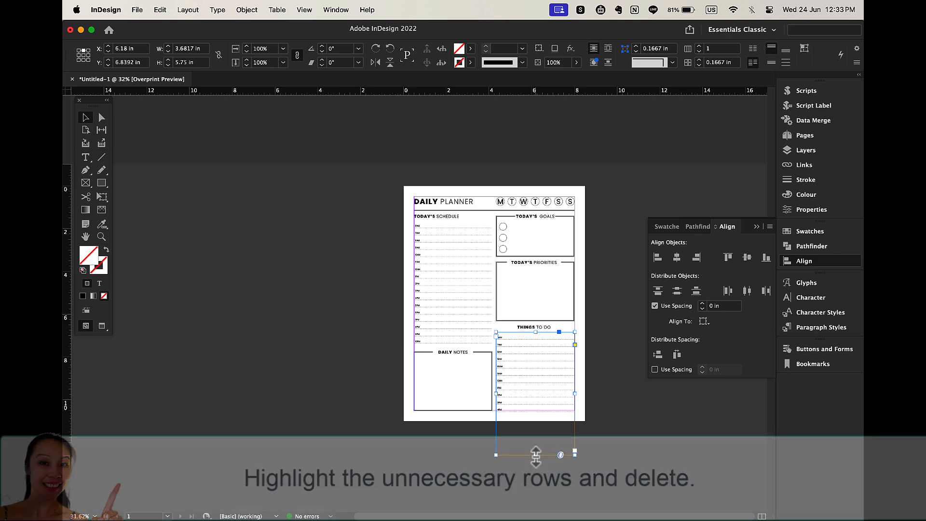
double_click(536, 455)
Nudge the THINGS TO DO table up until its last line meets the bottom margin, and slightly to the right.
scroll(538, 459, up, 4)
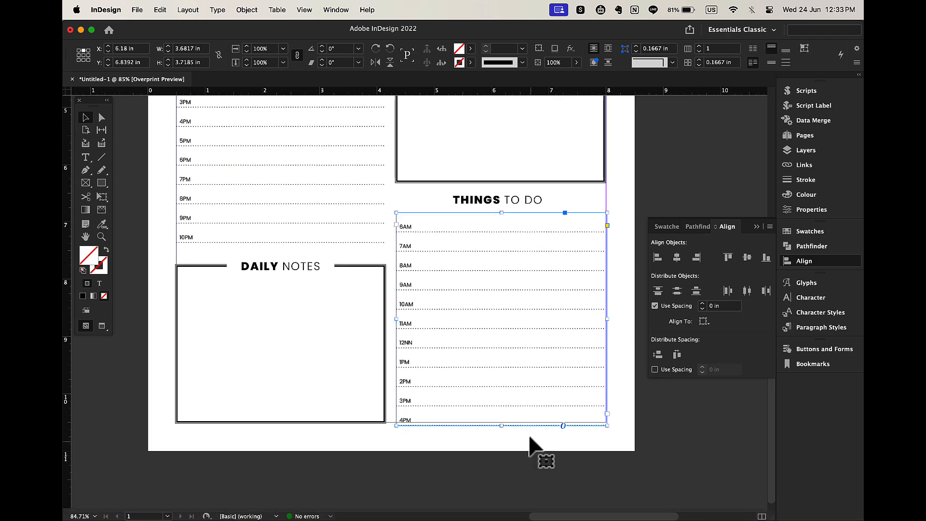
key(Up)
key(Up)
key(Up)
key(Up)
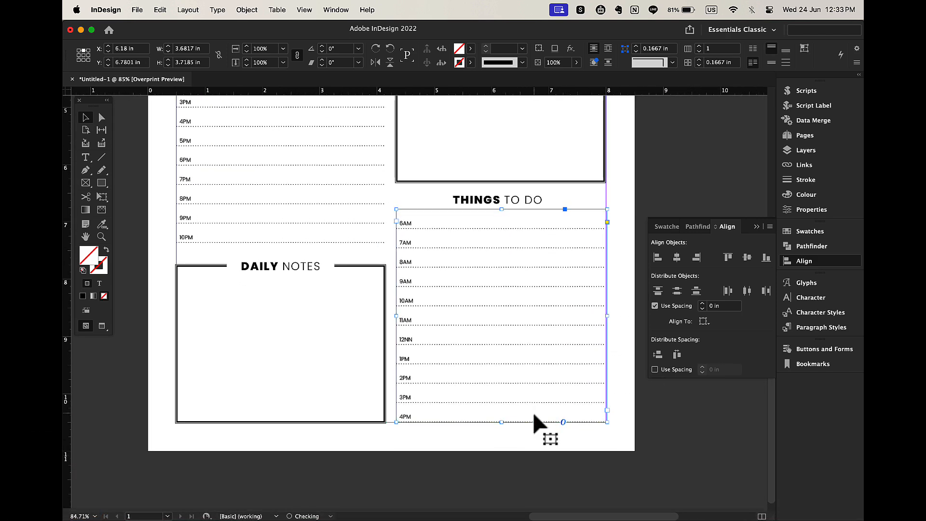
key(Right)
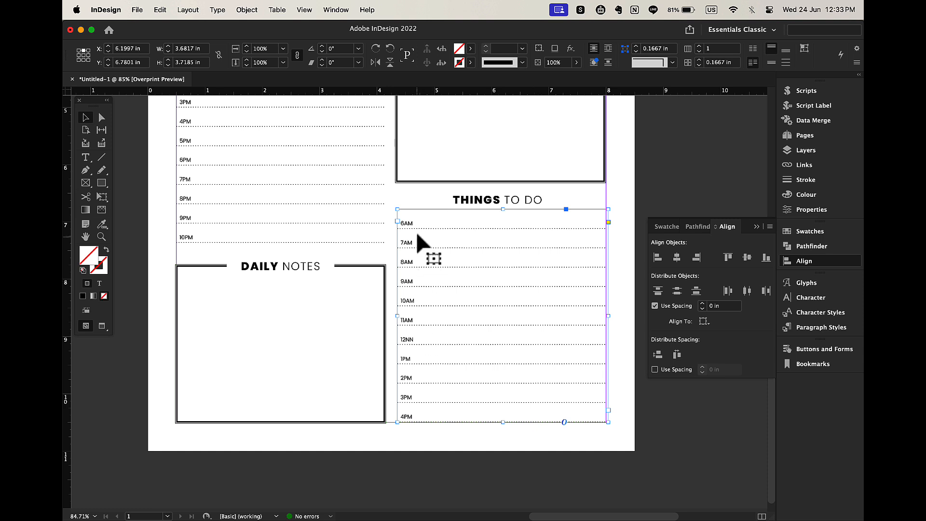
Clear the hour labels from all rows of the THINGS TO DO table, keeping the dotted lines.
double_click(416, 216)
drag(416, 216, 424, 440)
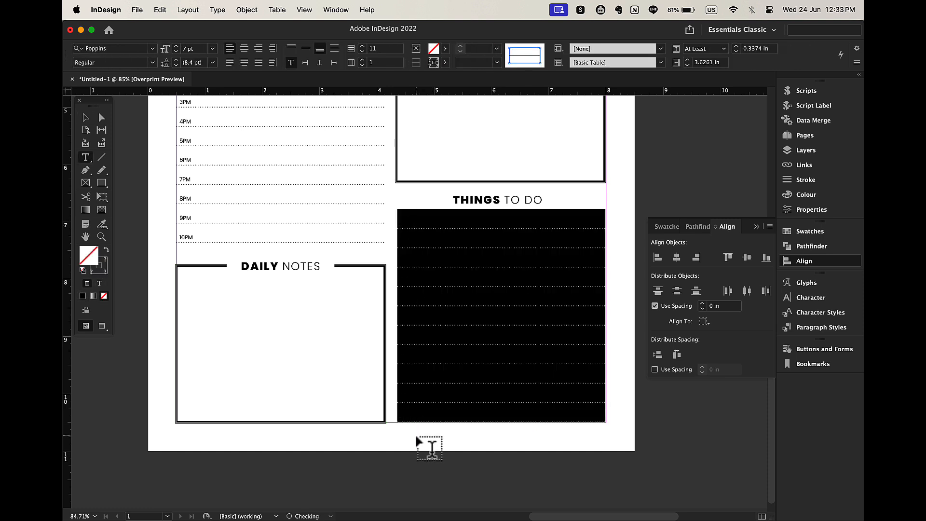
scroll(435, 262, up, 5)
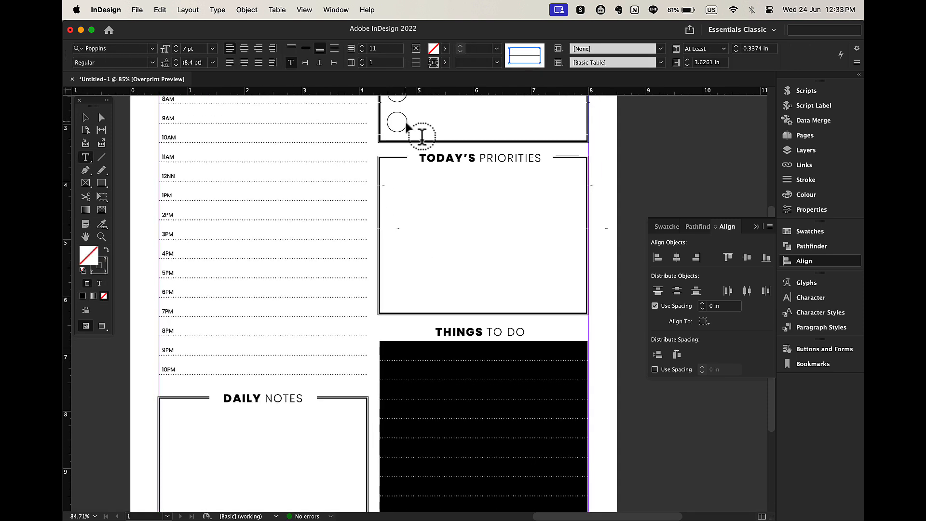
Copy the lowest circle from the TODAY'S GOALS box and paste it into the THINGS TO DO area.
click(85, 118)
click(406, 121)
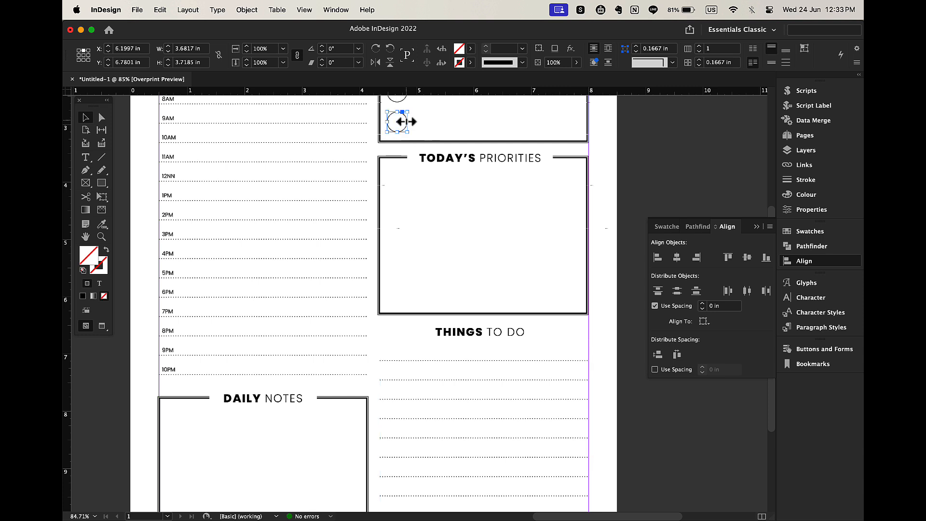
scroll(405, 125, down, 5)
key(super+v)
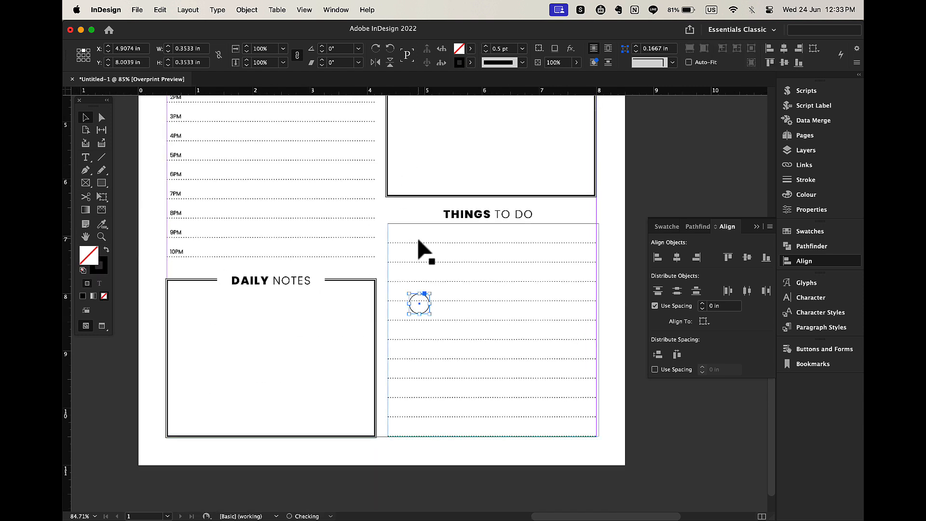
Shrink the pasted circle to about 0.2 in and place a copy at the left end of each THINGS TO DO line.
drag(431, 316, 418, 305)
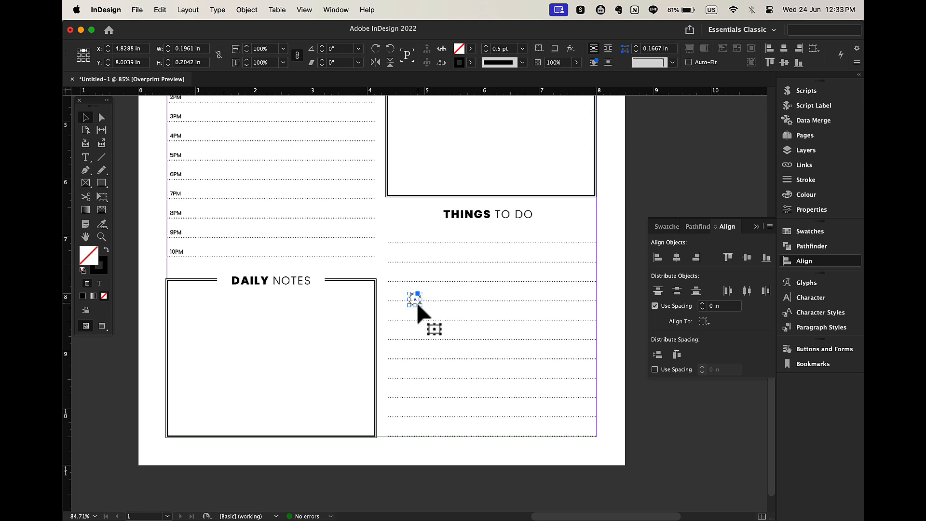
drag(418, 307, 399, 409)
click(383, 253)
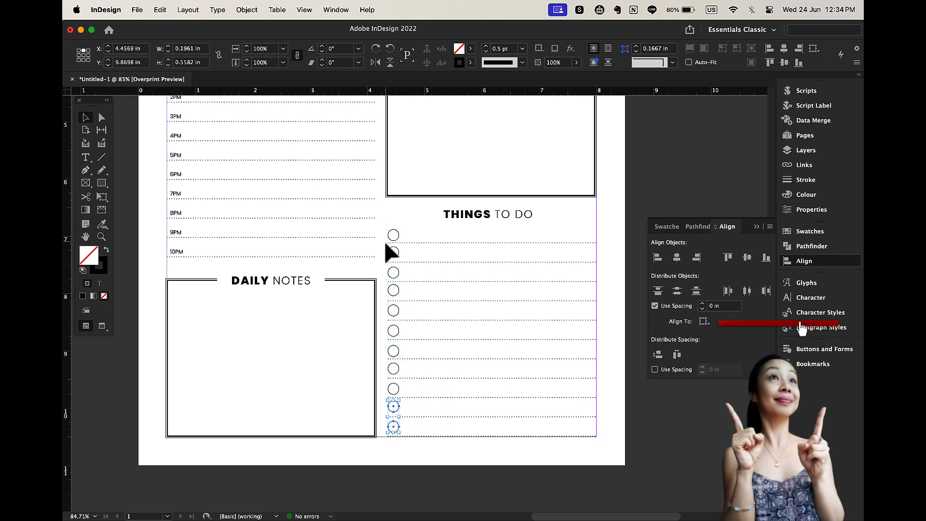
Distribute the vertical spacing evenly among the THINGS TO DO circles from the second line to the last.
drag(385, 250, 399, 430)
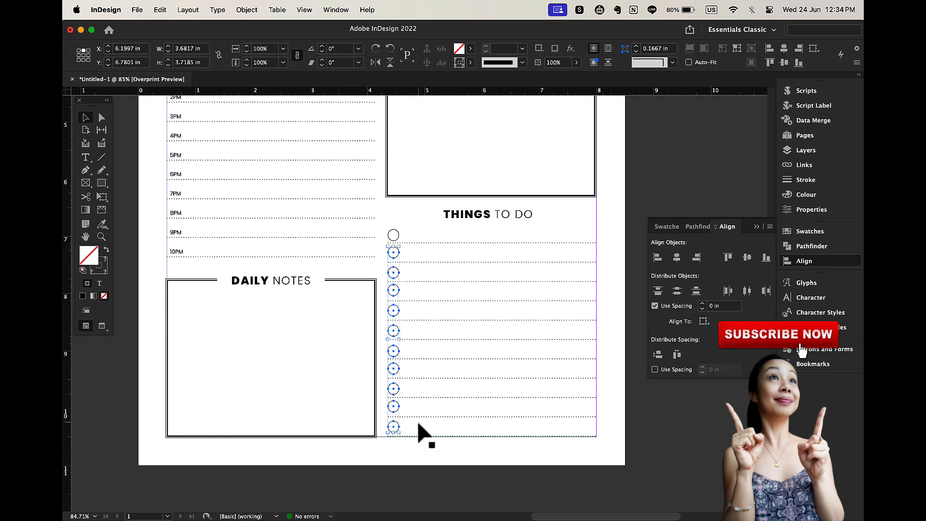
click(658, 354)
click(514, 325)
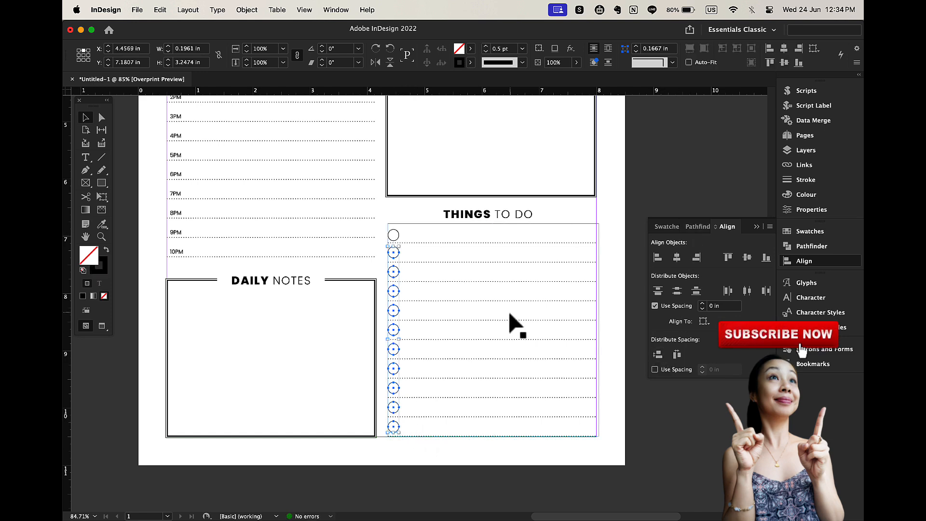
click(606, 368)
Show the whole planner page in Preview mode without guides and put away the Align options.
scroll(607, 367, down, 3)
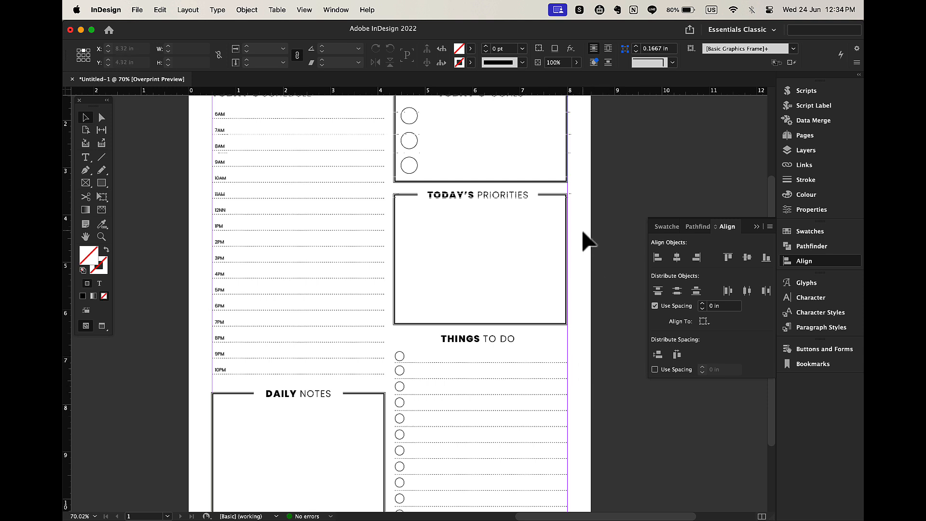
scroll(585, 242, down, 3)
key(w)
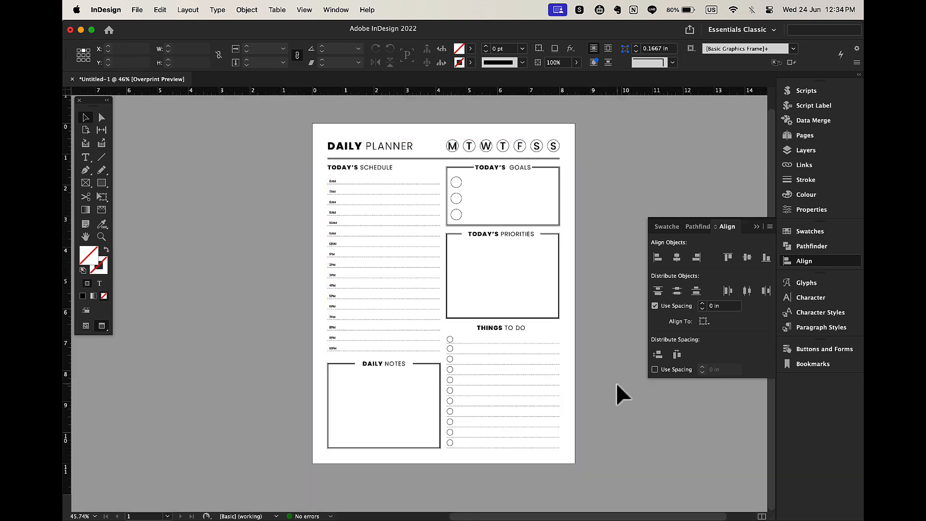
click(756, 227)
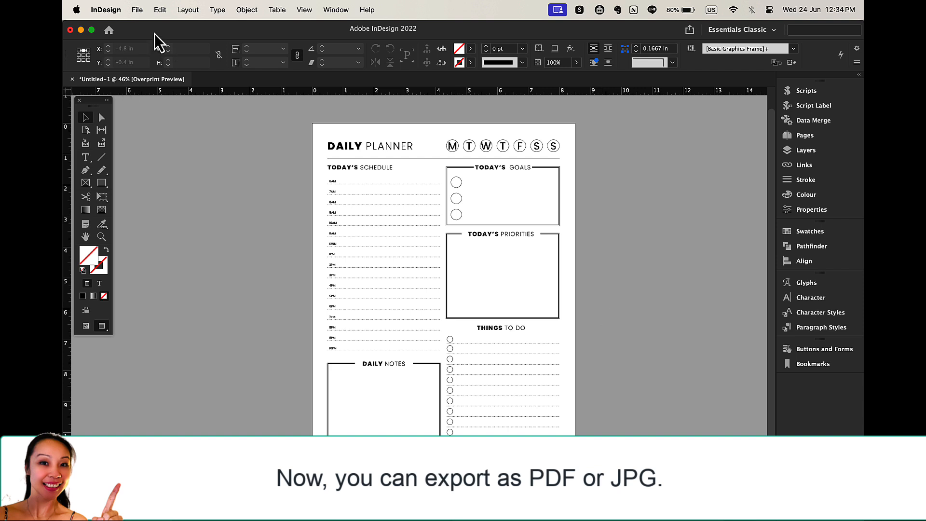
View the export settings for the planner document and close them without exporting.
click(138, 10)
mouse_move(184, 223)
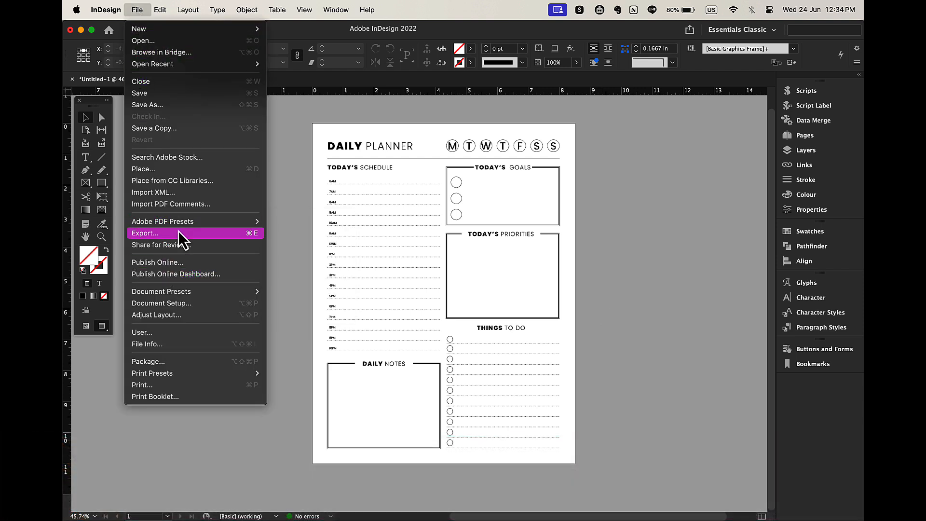
click(179, 233)
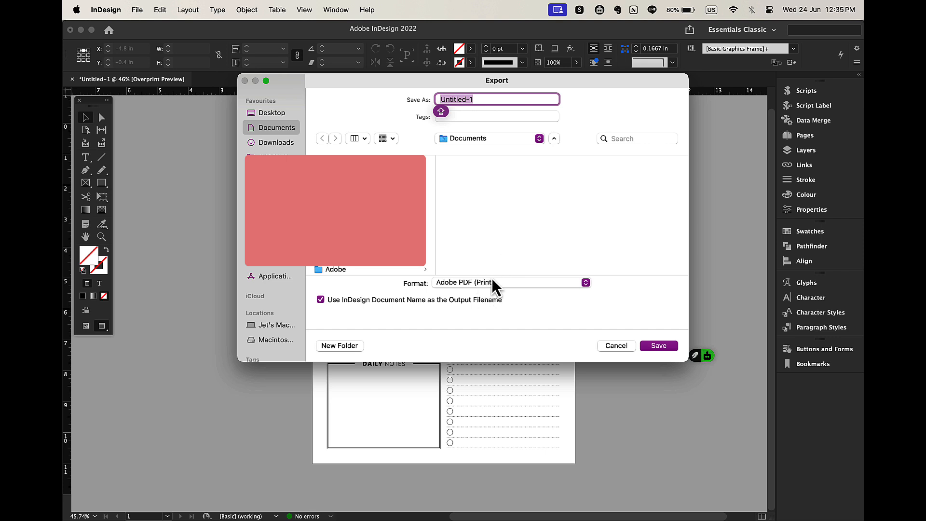
click(625, 346)
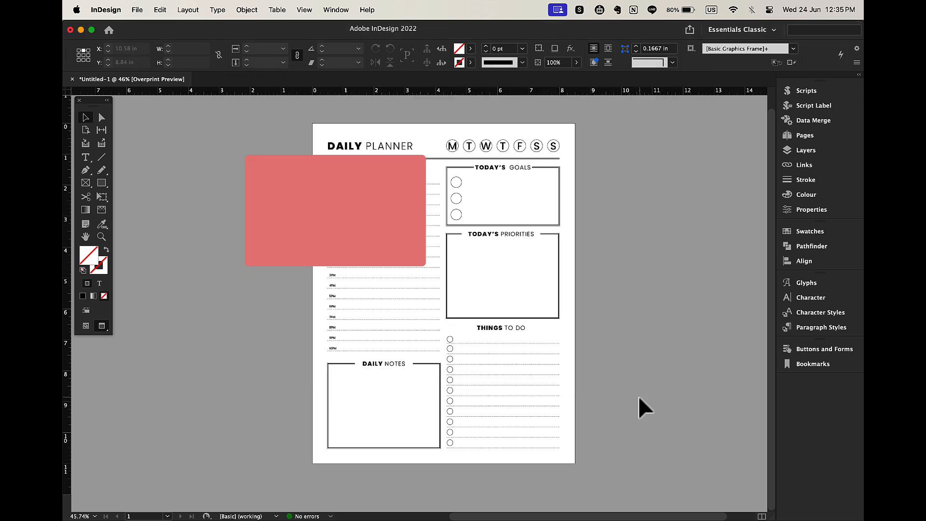